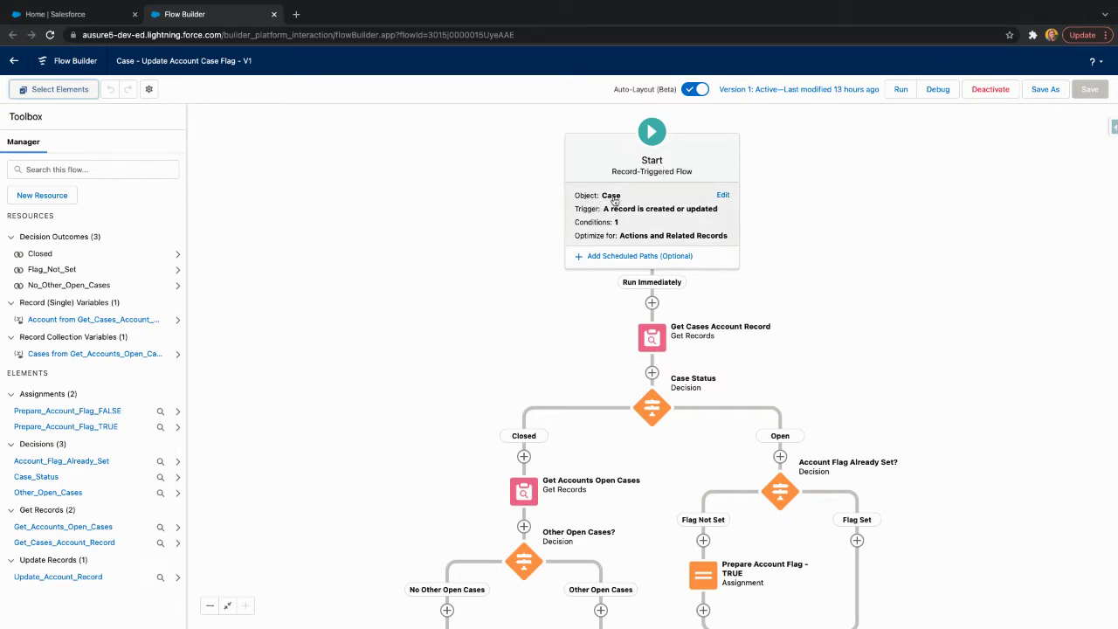
# - Open the flow's Start configuration and review the operators available for the AccountId entry condition
pyautogui.click(723, 196)
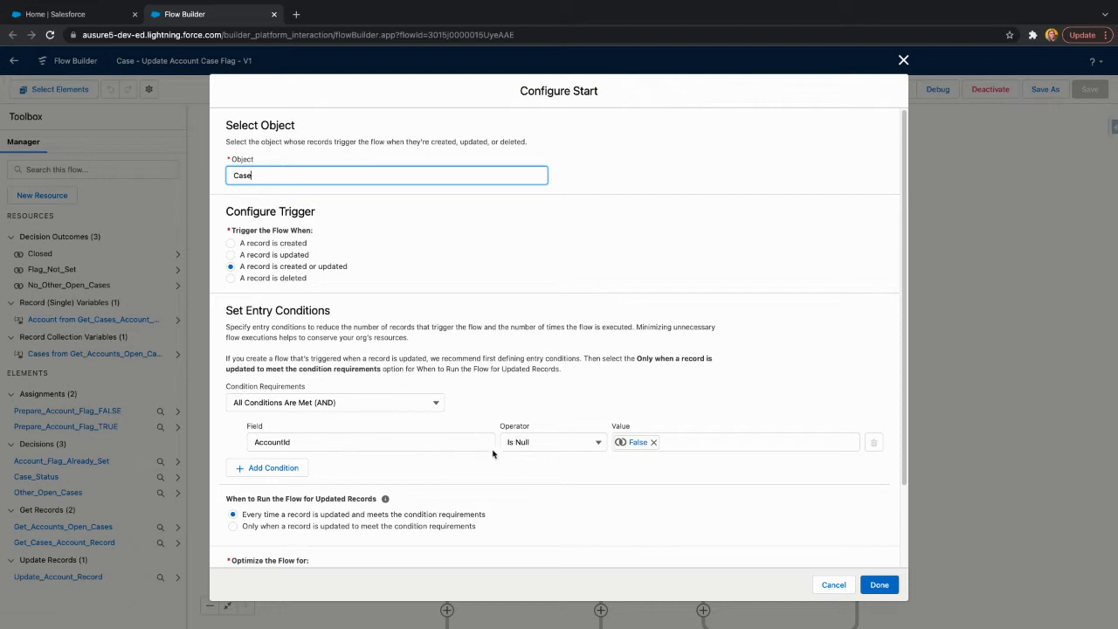
pyautogui.scroll(-2, 536, 450)
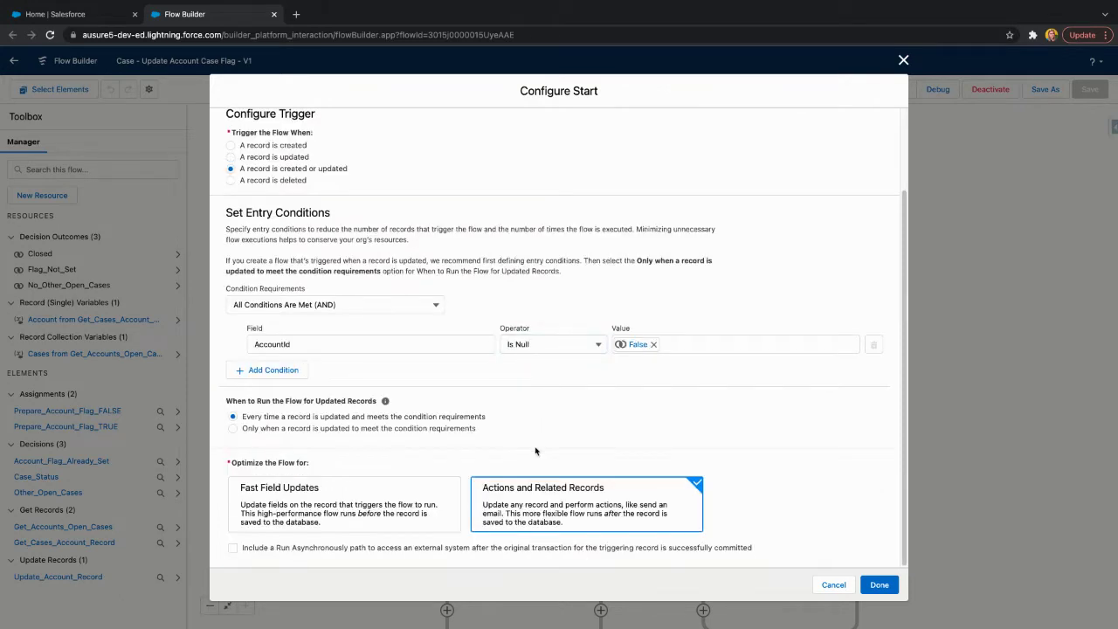
pyautogui.click(560, 351)
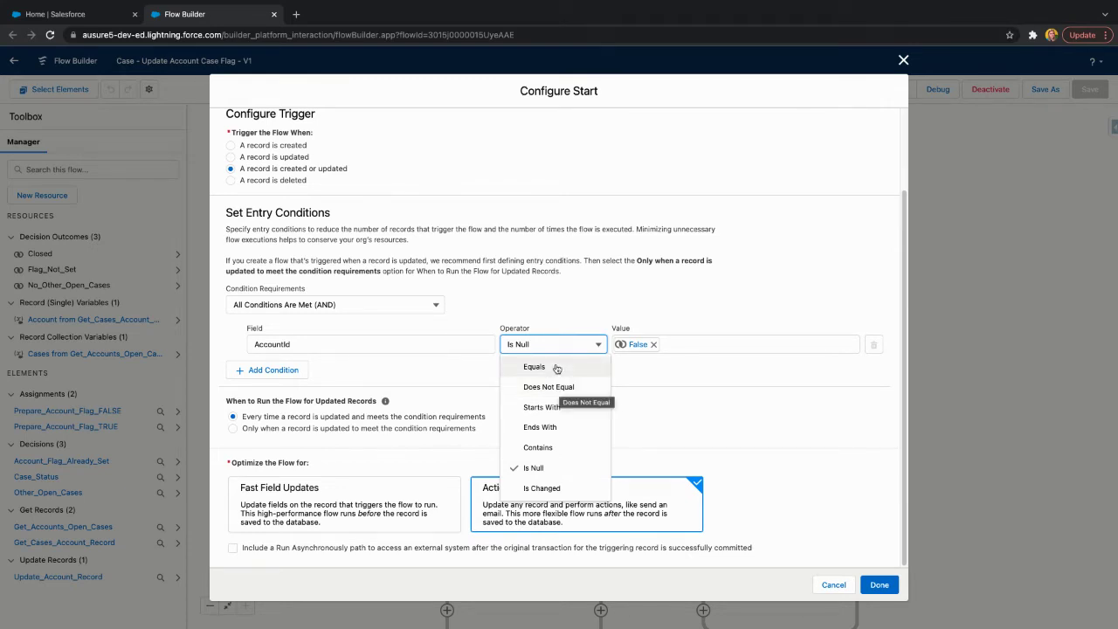
pyautogui.click(713, 384)
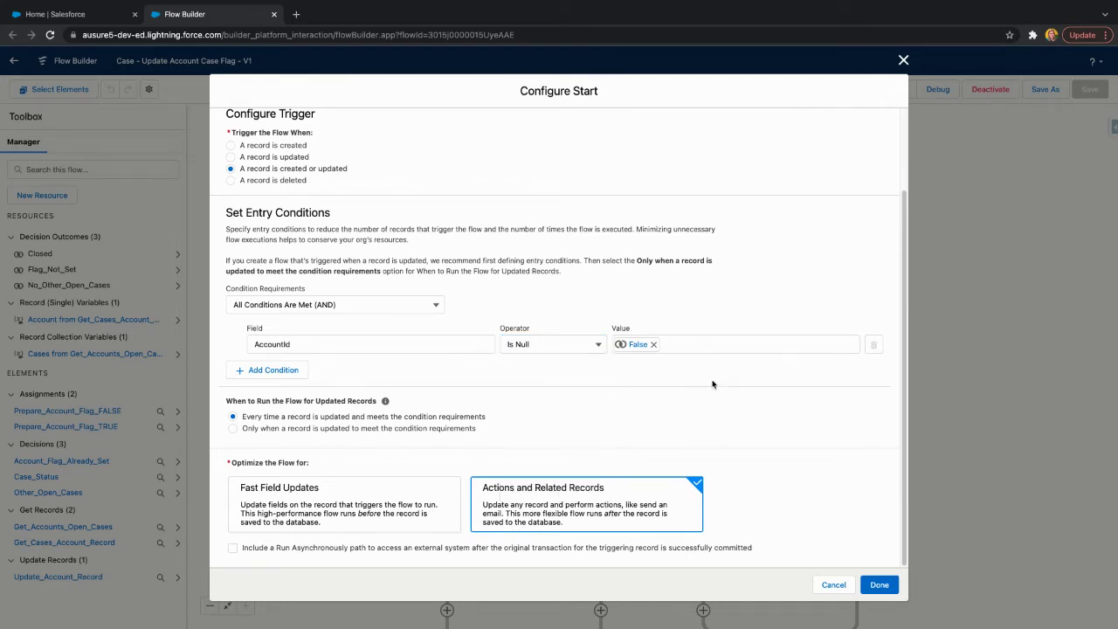
pyautogui.click(601, 347)
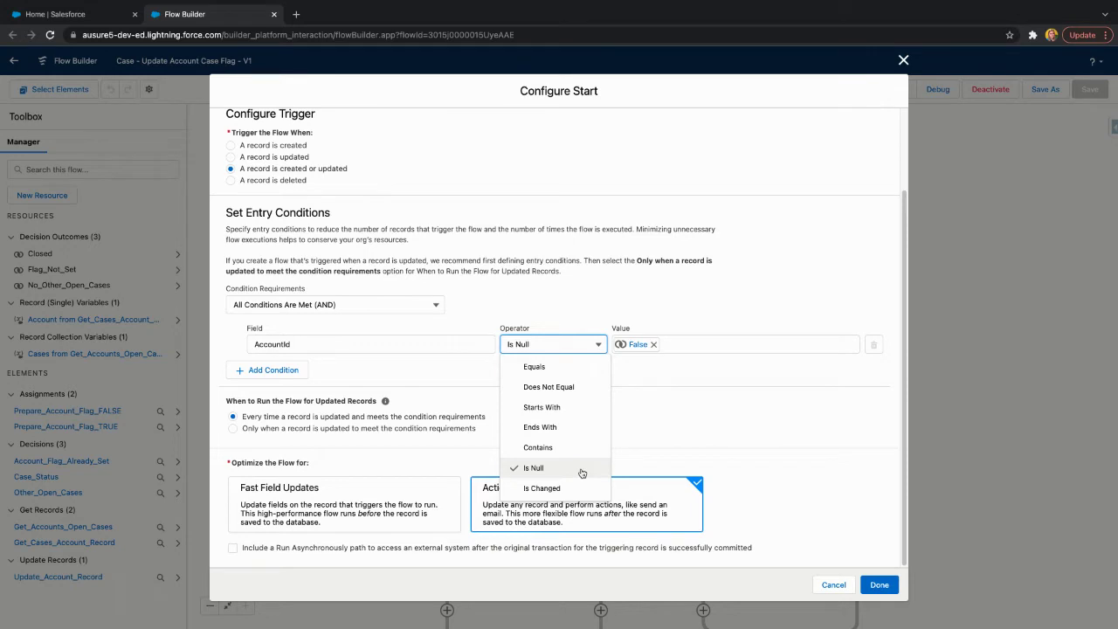
pyautogui.click(700, 390)
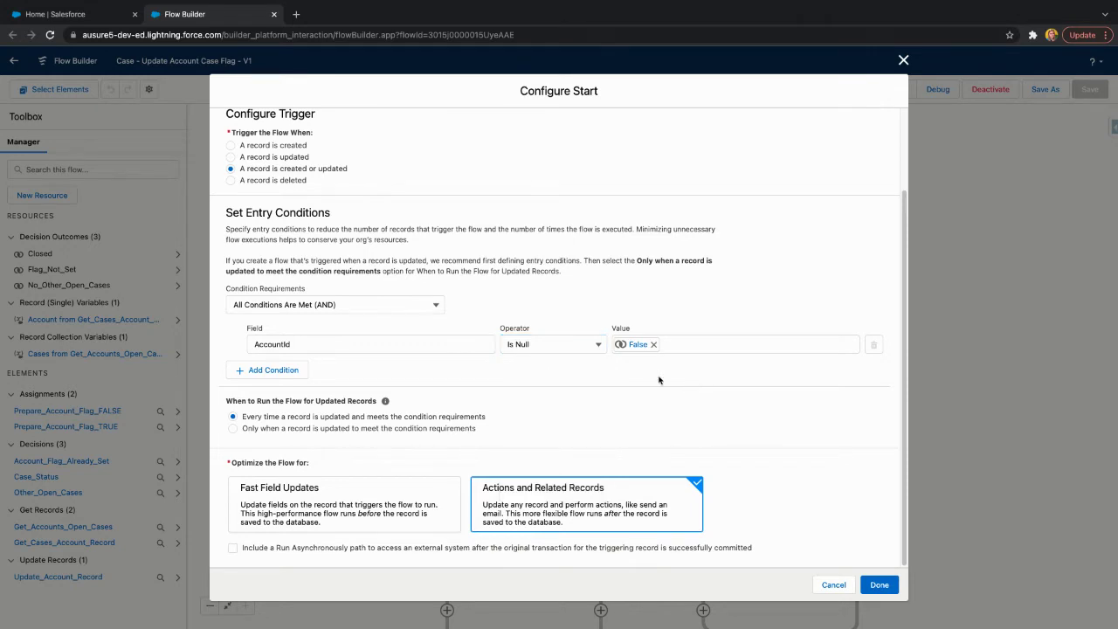
# - Re-enter $GlobalConstant.False as the value of the AccountId Is Null entry condition and apply the Start configuration
pyautogui.click(653, 345)
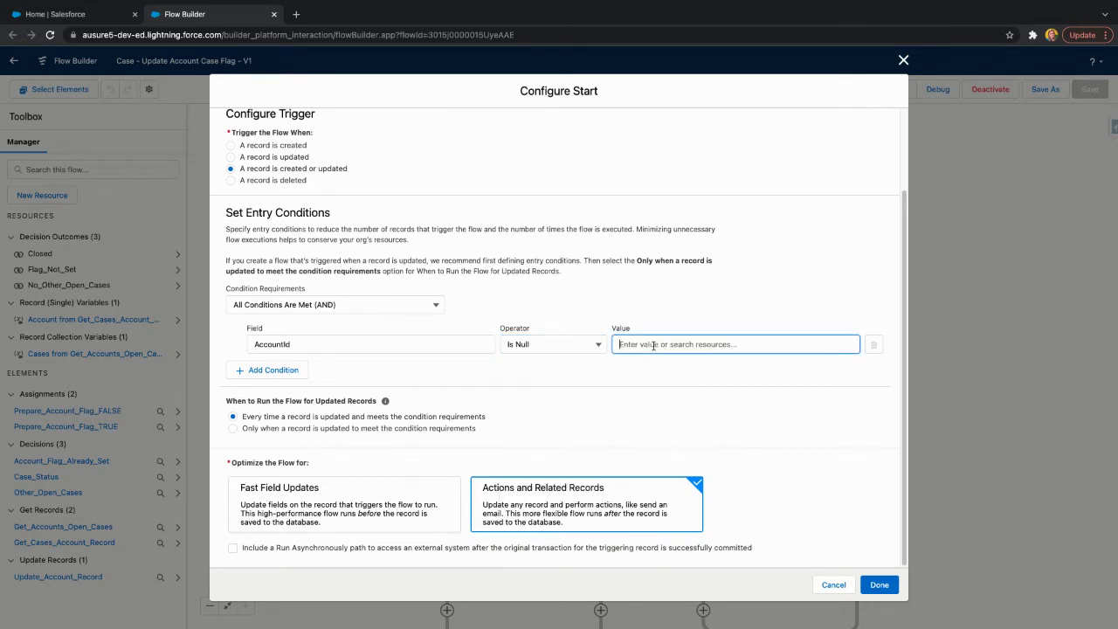
pyautogui.write('false')
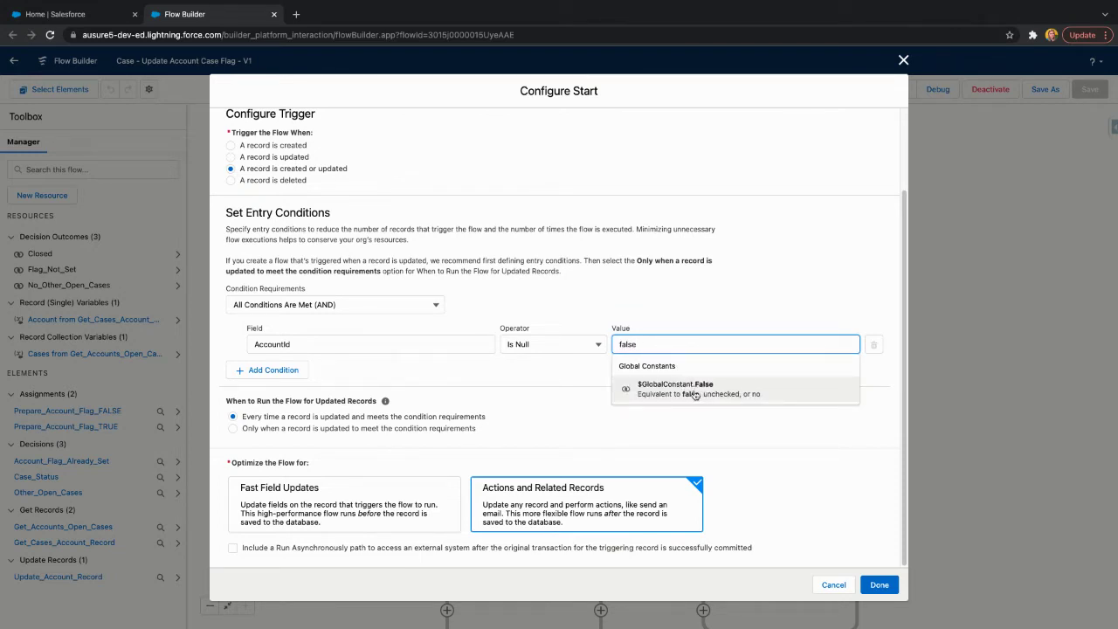
pyautogui.click(695, 389)
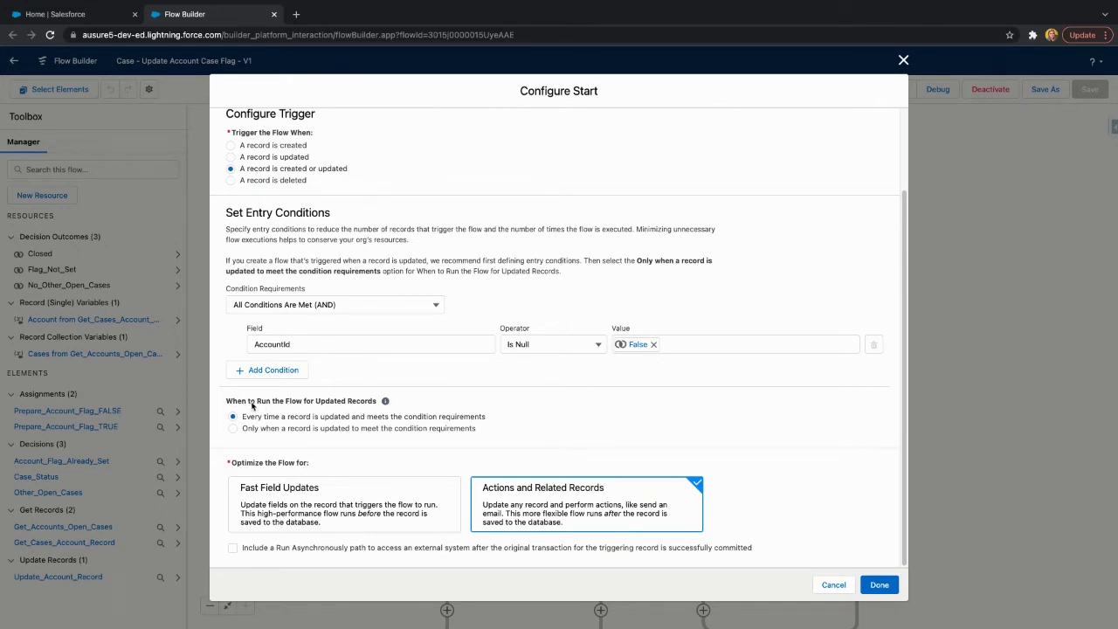
pyautogui.moveTo(385, 400)
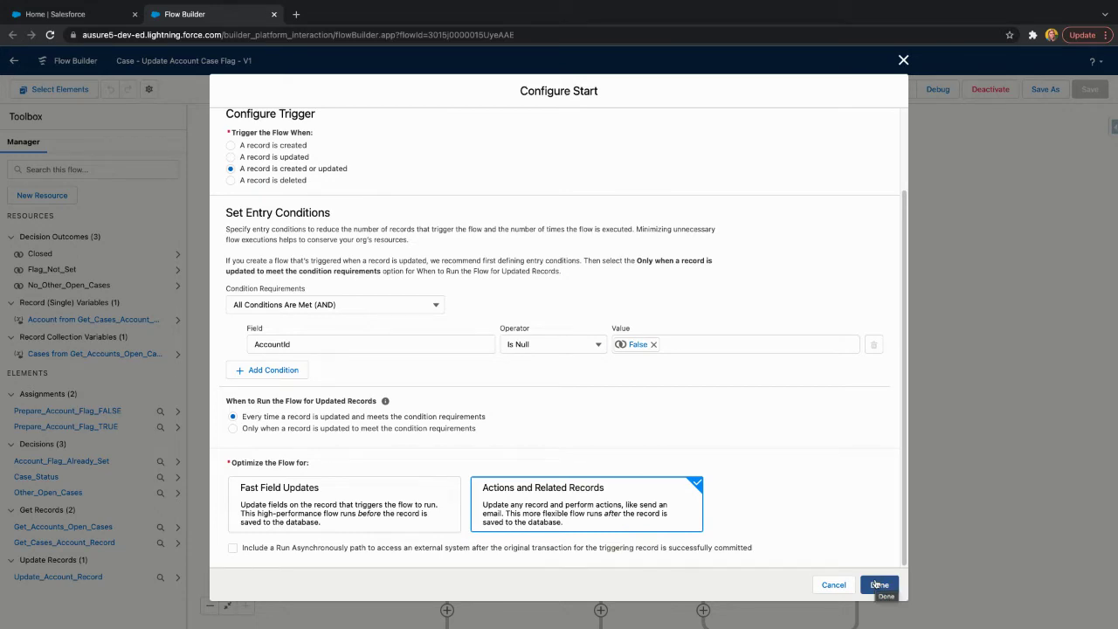
pyautogui.scroll(2, 857, 512)
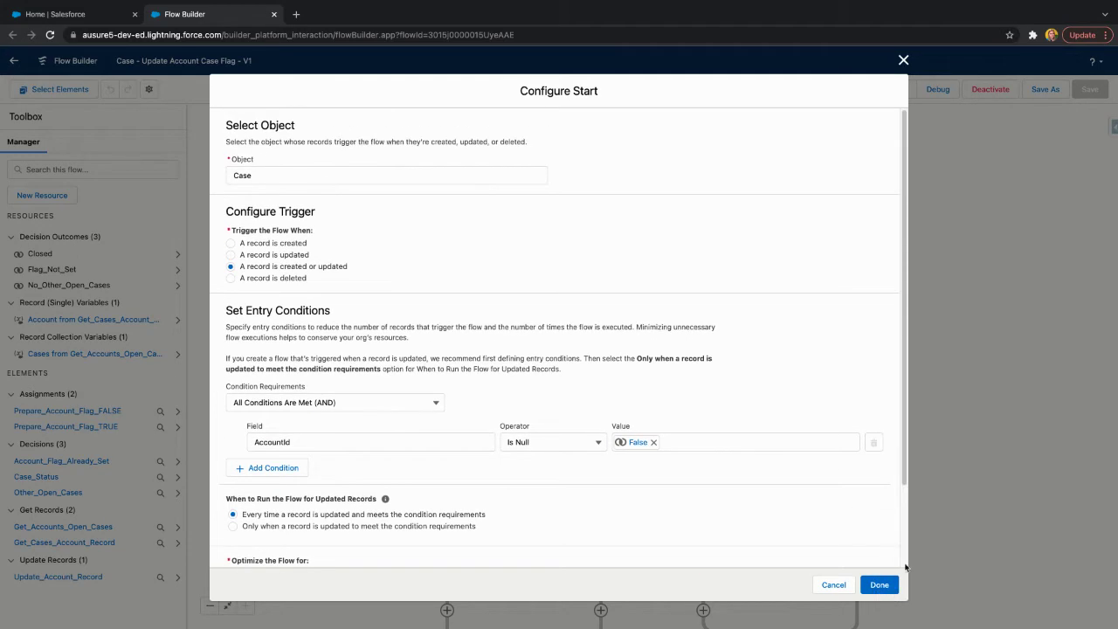
pyautogui.click(879, 585)
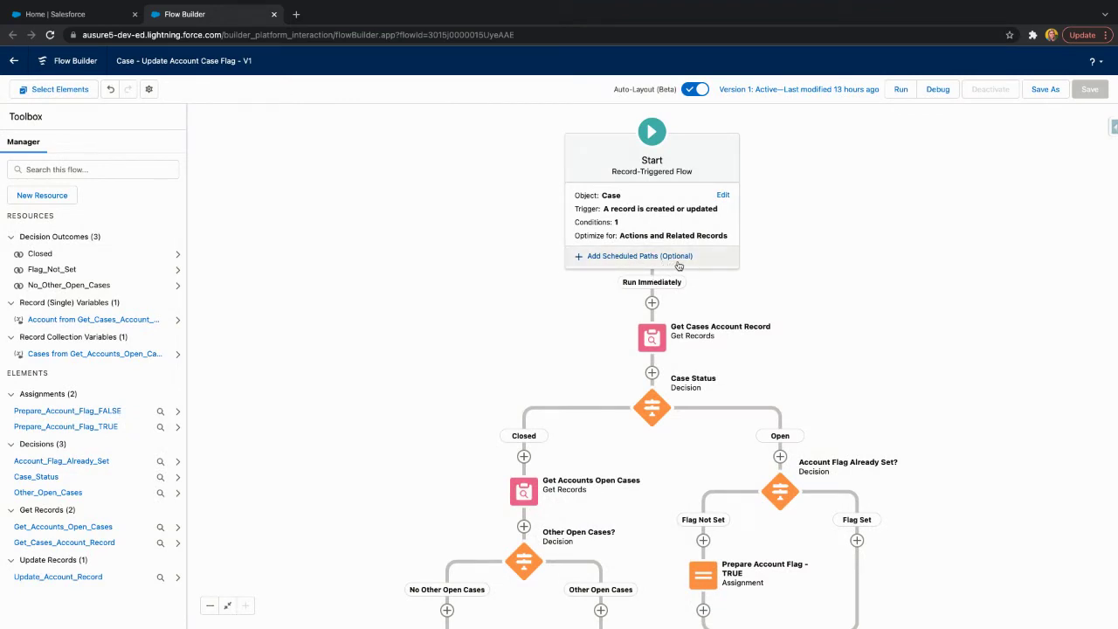
# - In the Get Cases Account Record element, set the Id filter's value to the triggering record's AccountId ($Record > Account ID)
pyautogui.moveTo(822, 285); pyautogui.dragTo(813, 283)
pyautogui.click(814, 283)
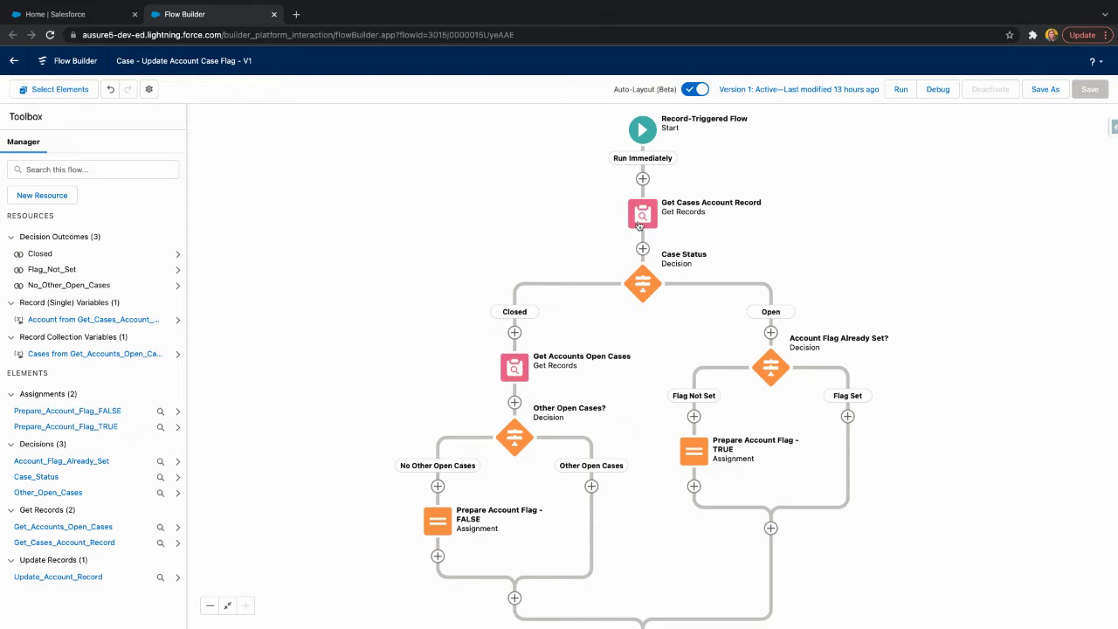
pyautogui.click(650, 218)
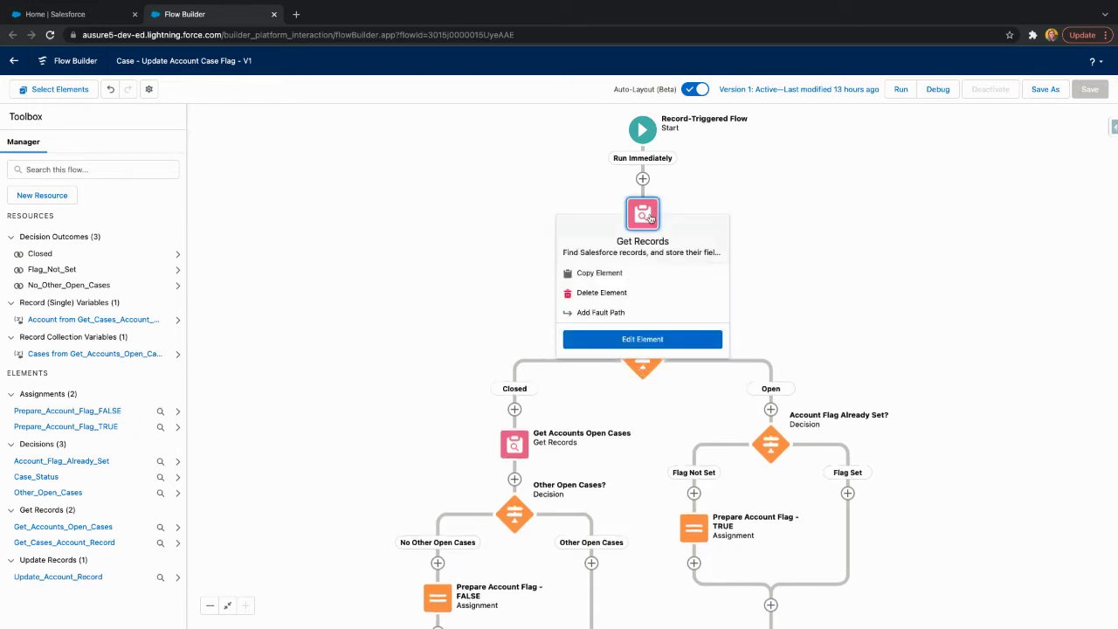
pyautogui.click(653, 338)
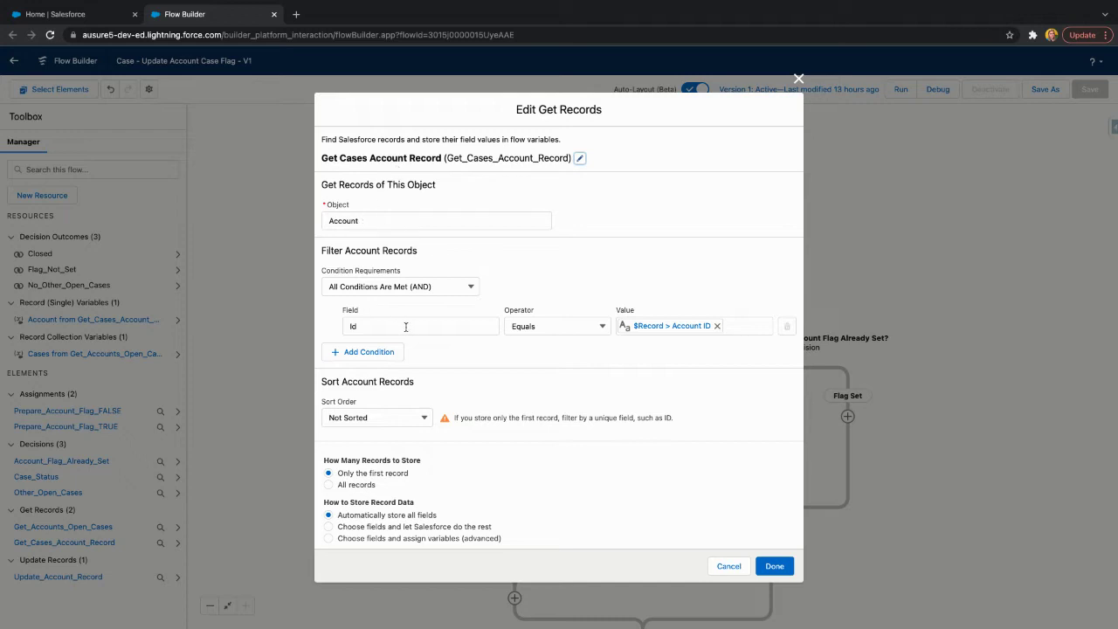
pyautogui.click(667, 326)
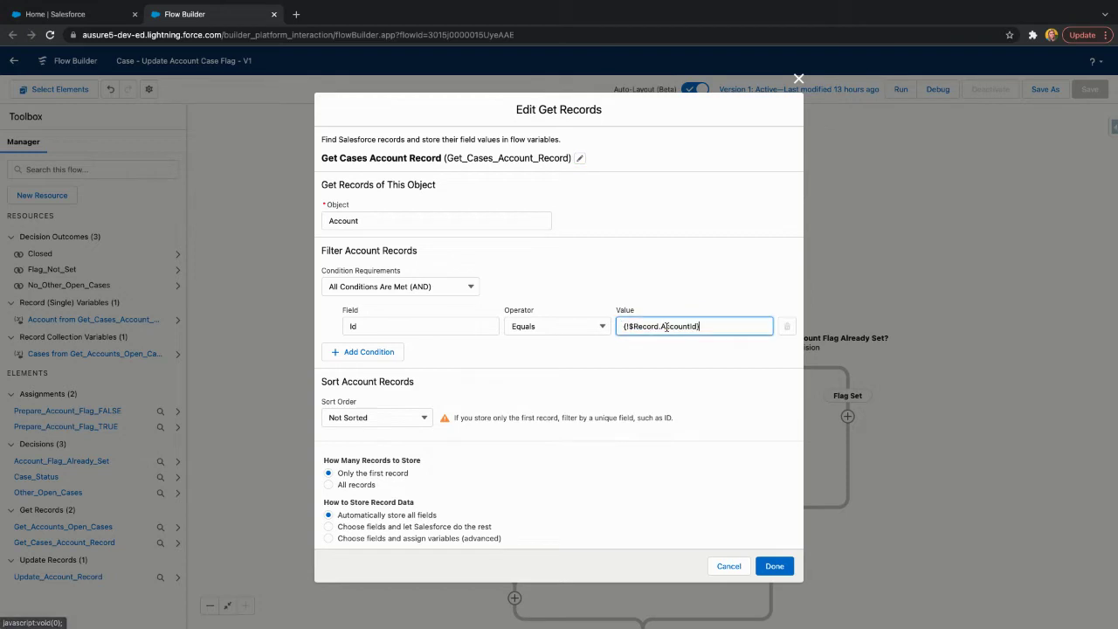
pyautogui.click(647, 326)
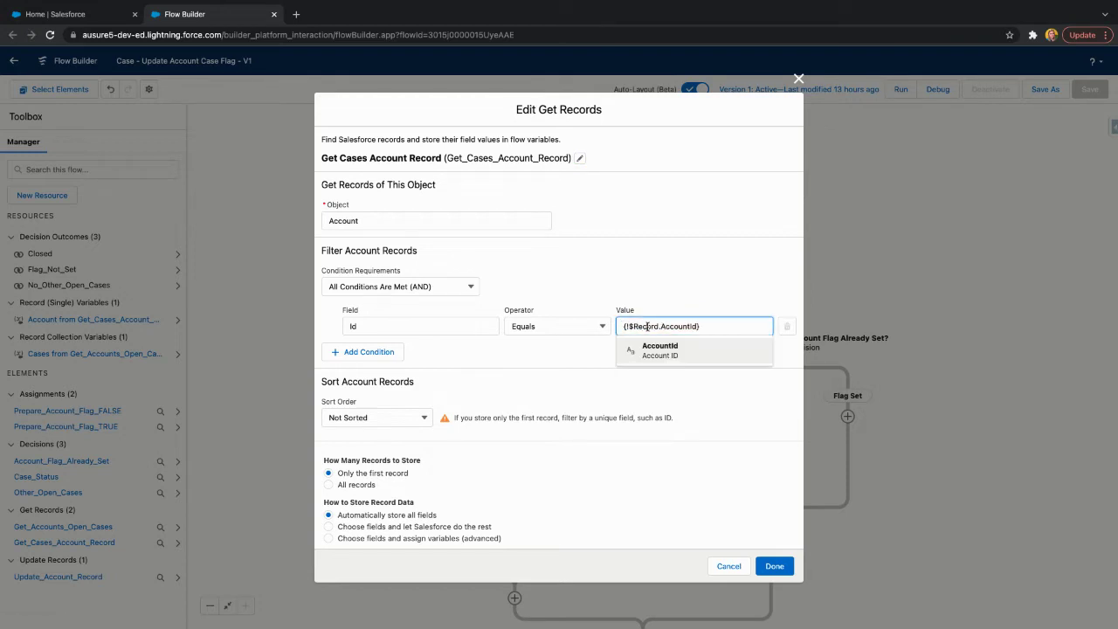
pyautogui.tripleClick(648, 326)
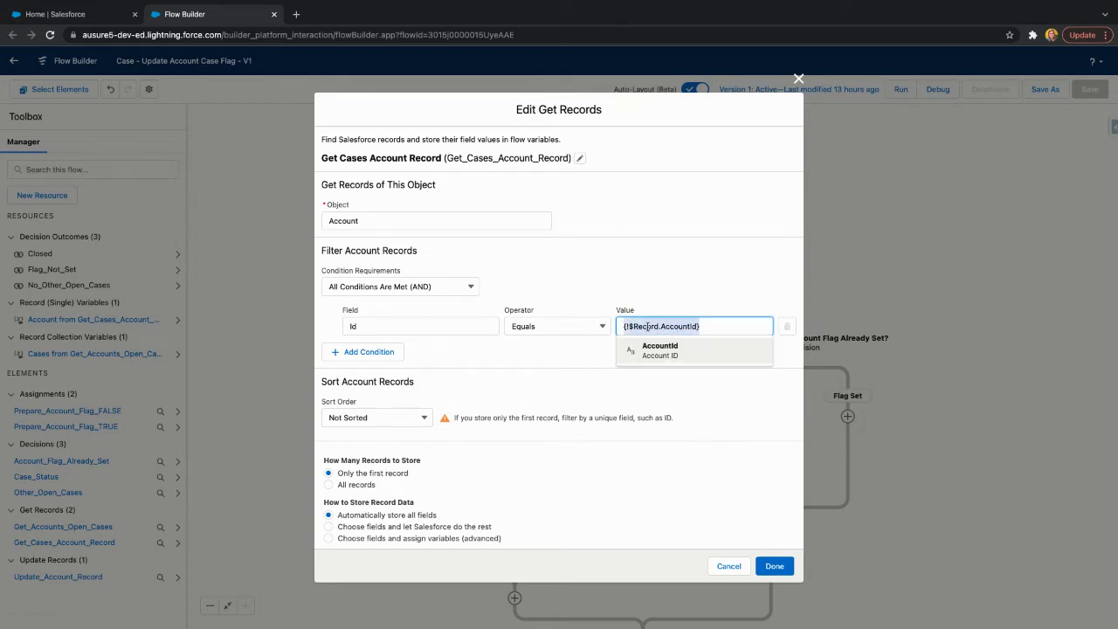
pyautogui.write('record')
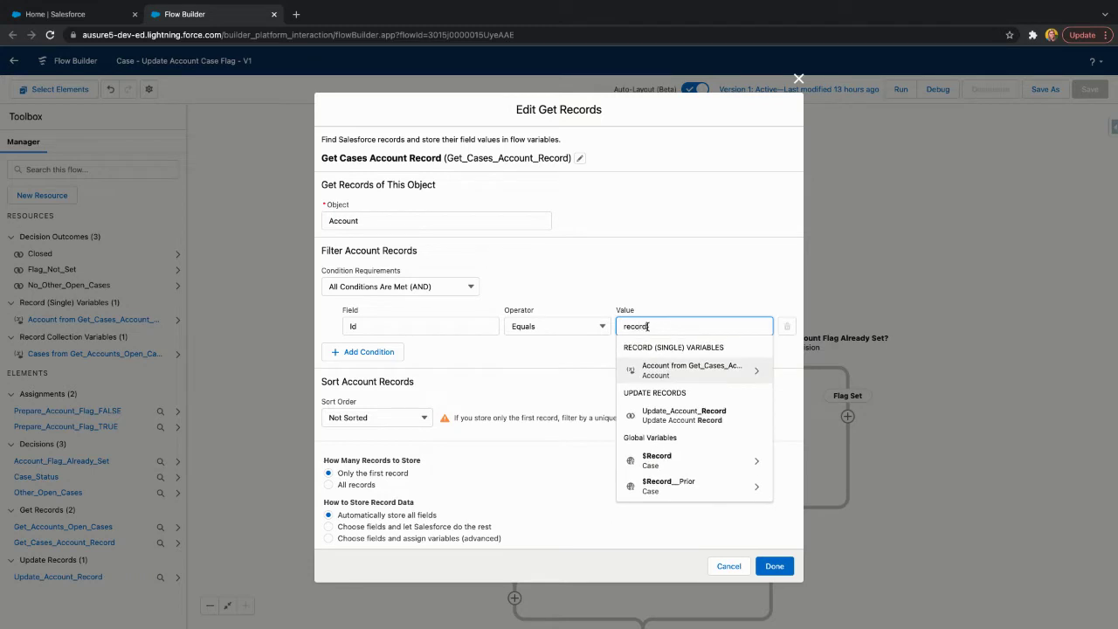
pyautogui.click(706, 463)
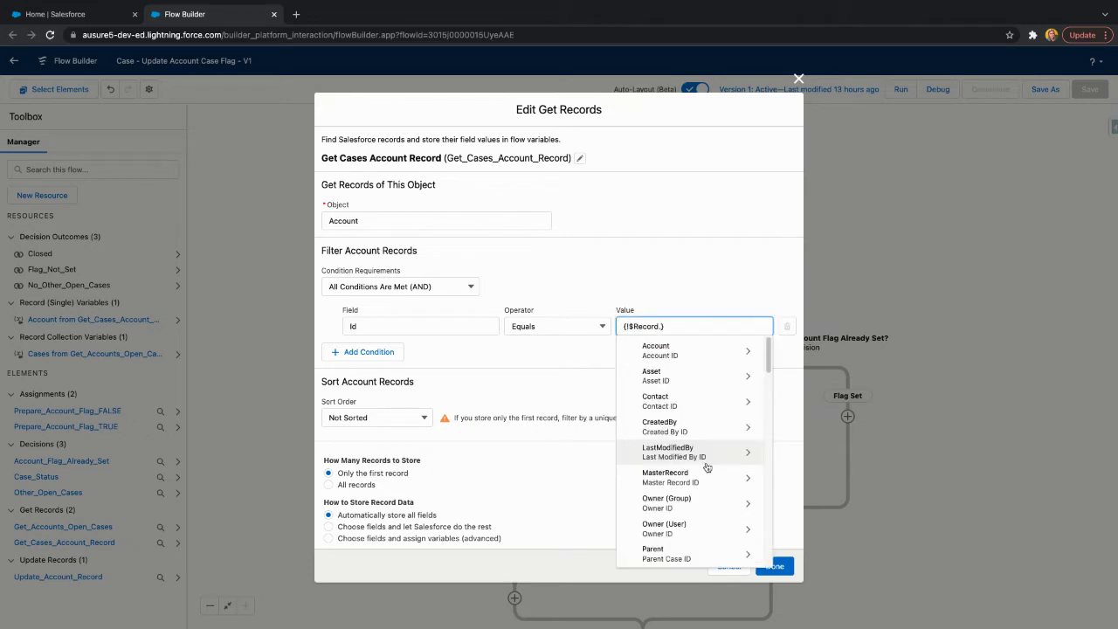
pyautogui.write('accoun')
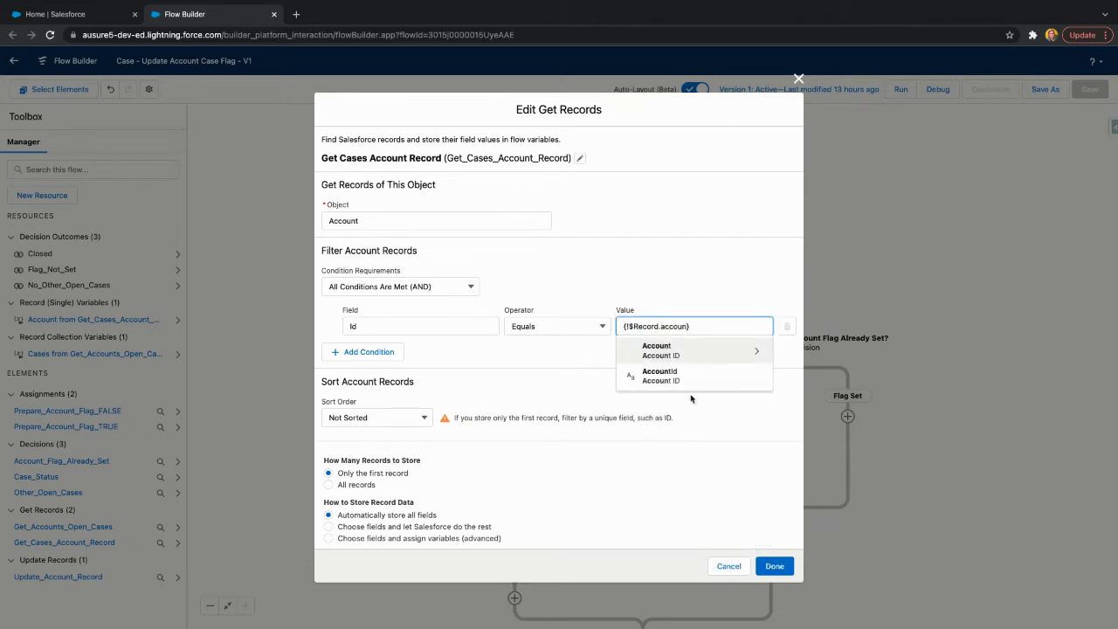
pyautogui.click(686, 385)
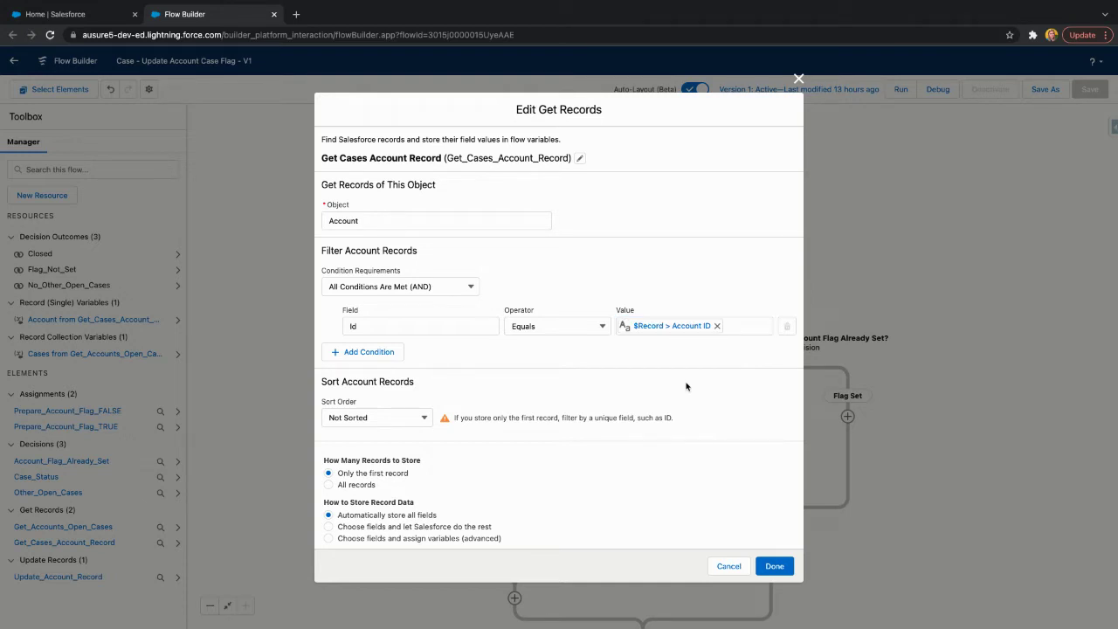
# - Set Get Cases Account Record to store only the first record and apply the element's settings
pyautogui.click(356, 486)
pyautogui.click(357, 475)
pyautogui.click(774, 566)
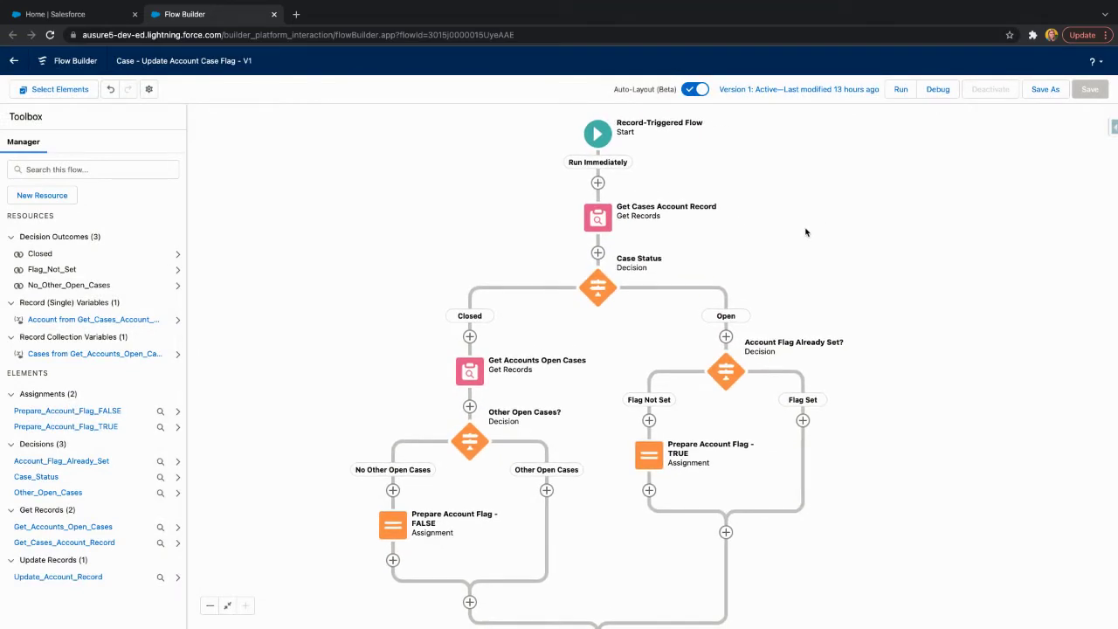
# - In the Case Status decision, set the Closed outcome's $Record > Closed condition value to True and apply the decision
pyautogui.click(597, 286)
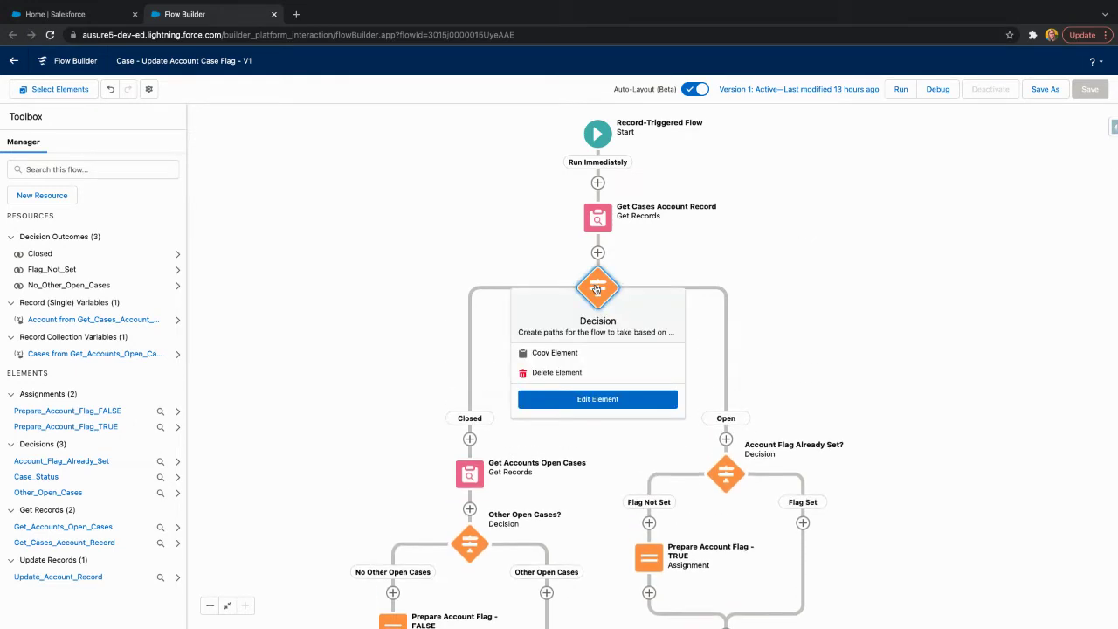
pyautogui.click(611, 399)
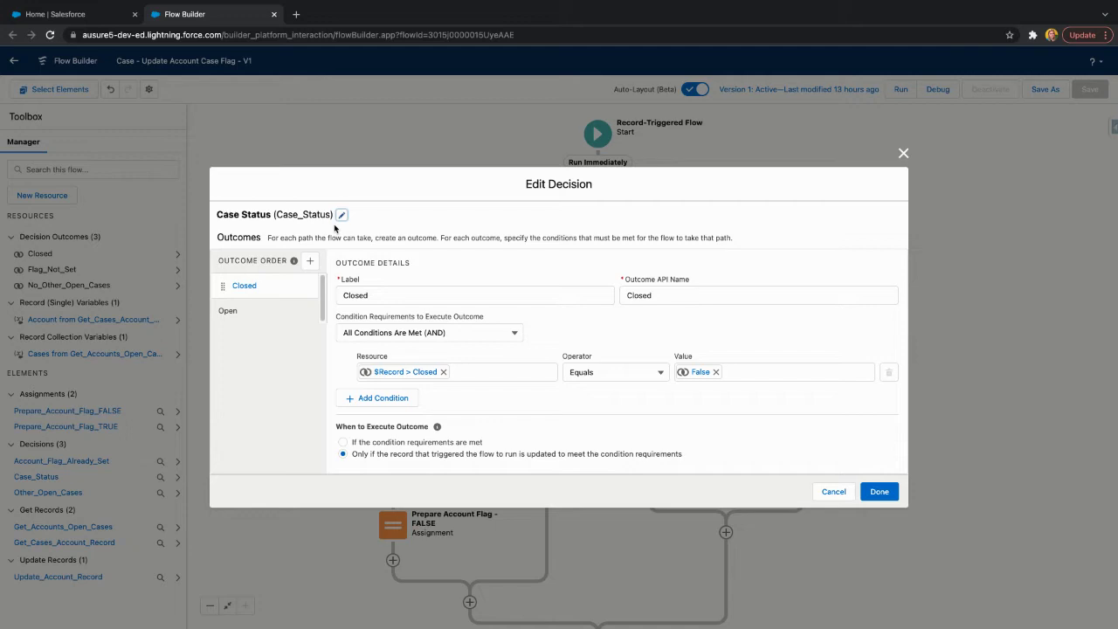
pyautogui.click(716, 373)
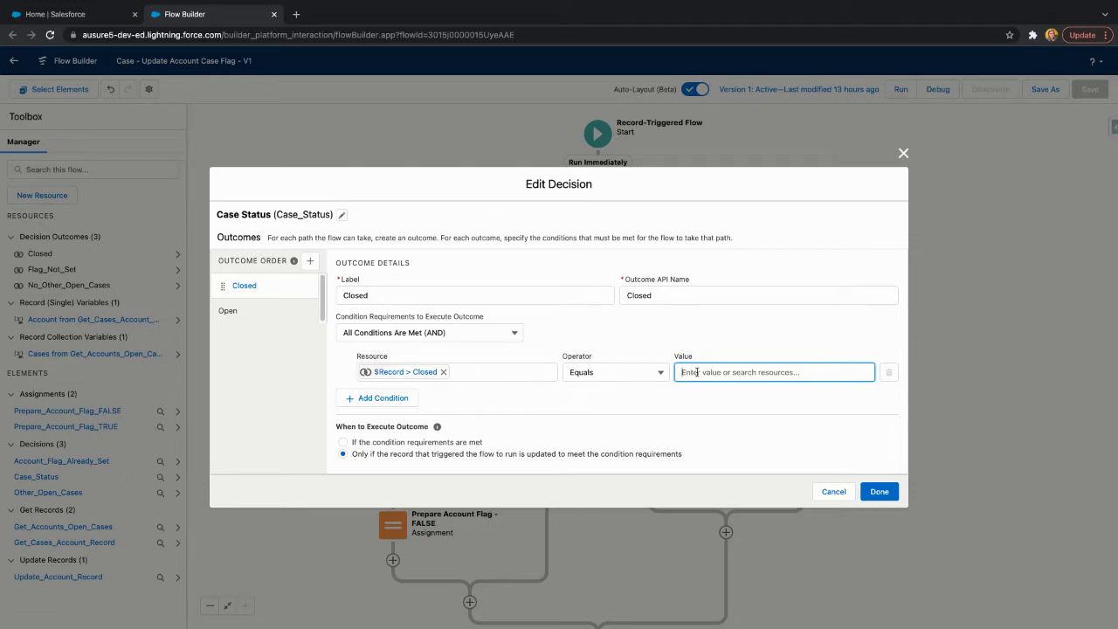
pyautogui.write('true')
pyautogui.click(723, 411)
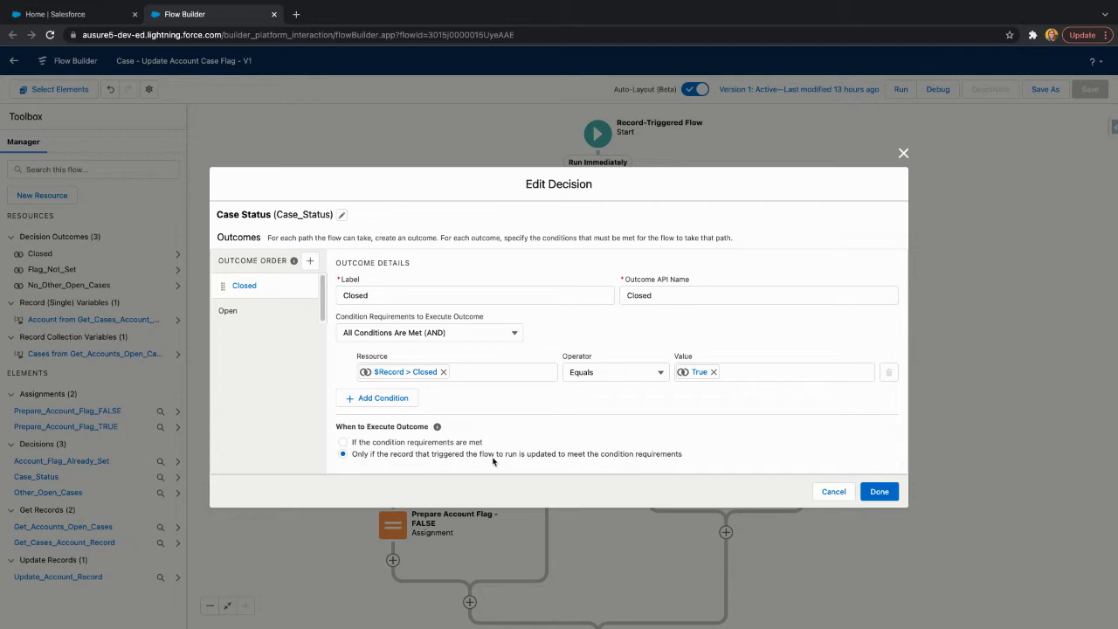
pyautogui.click(255, 318)
pyautogui.click(266, 292)
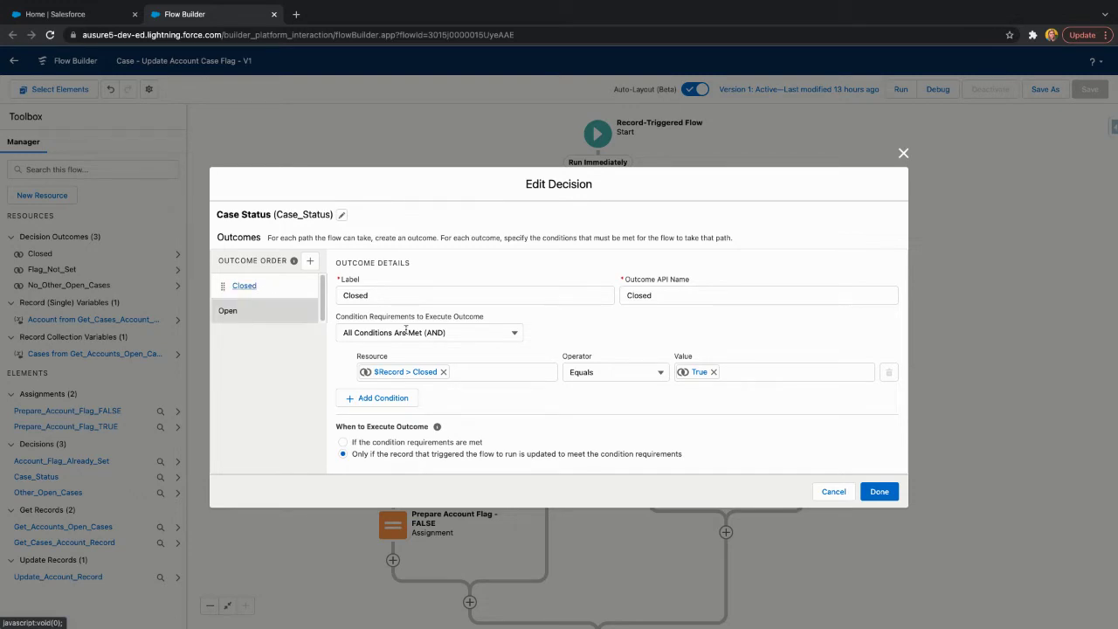
pyautogui.click(883, 485)
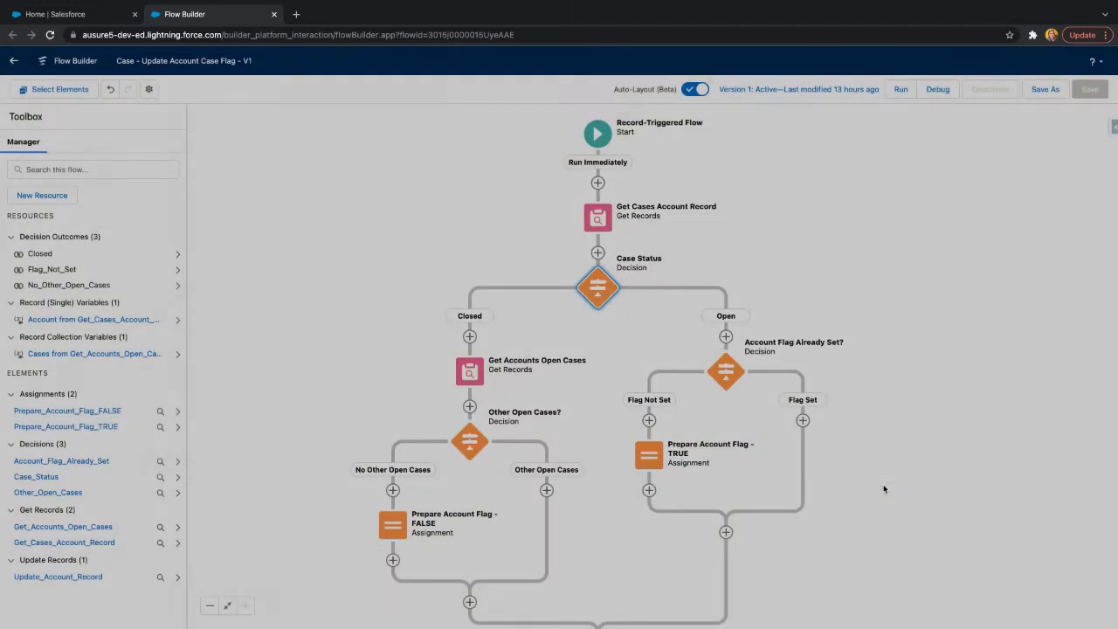
# - Review the filter conditions and record storage settings of the Get Accounts Open Cases element, then close it
pyautogui.moveTo(862, 299); pyautogui.dragTo(862, 292)
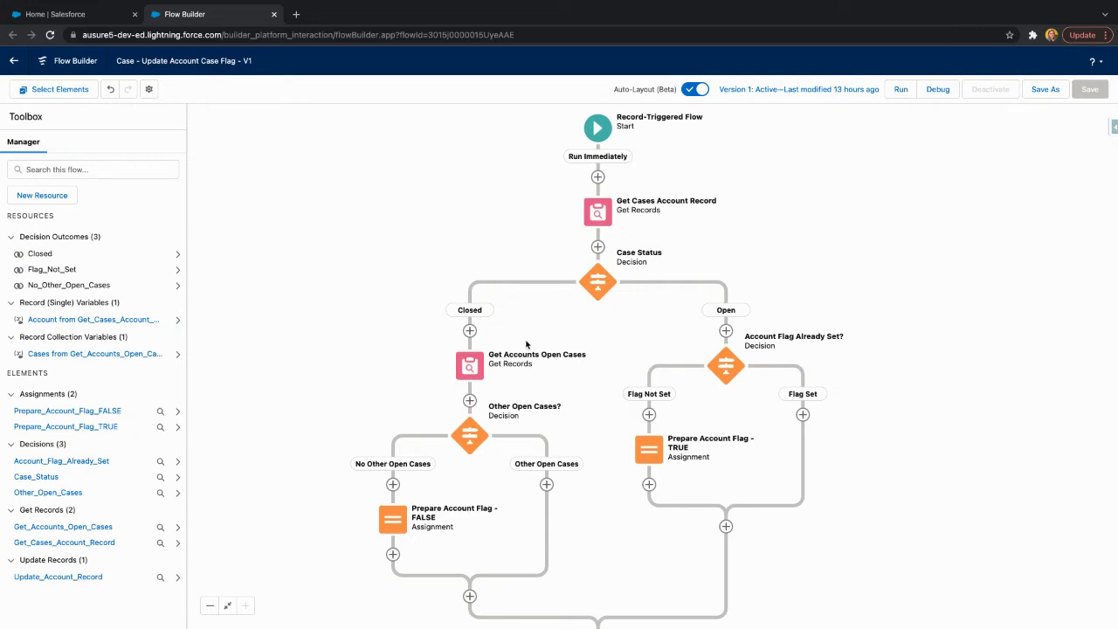
pyautogui.click(470, 366)
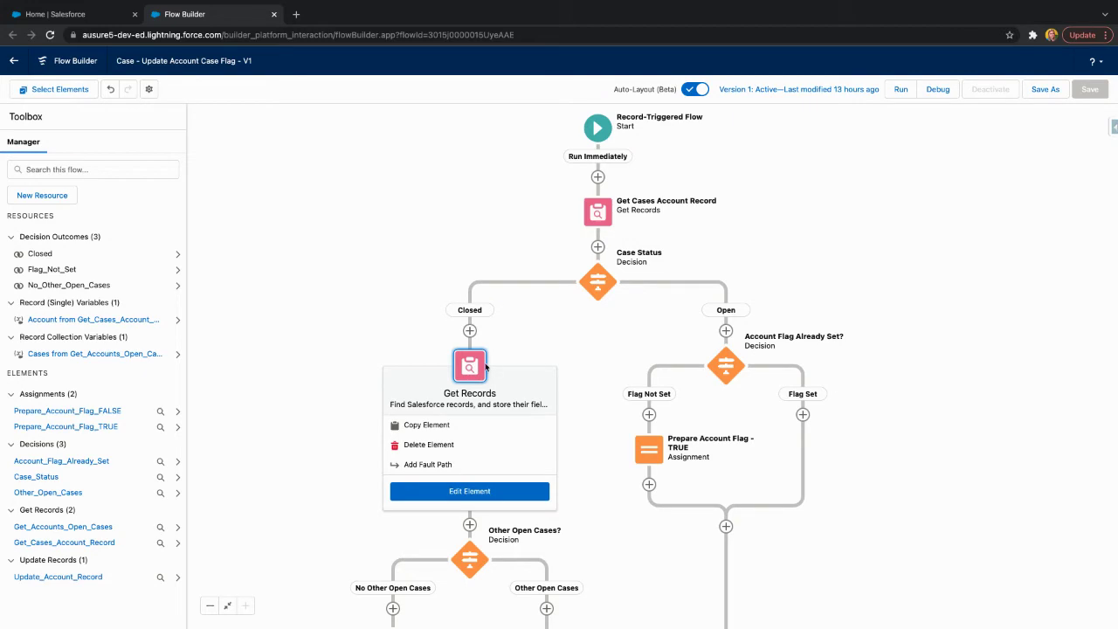
pyautogui.click(504, 495)
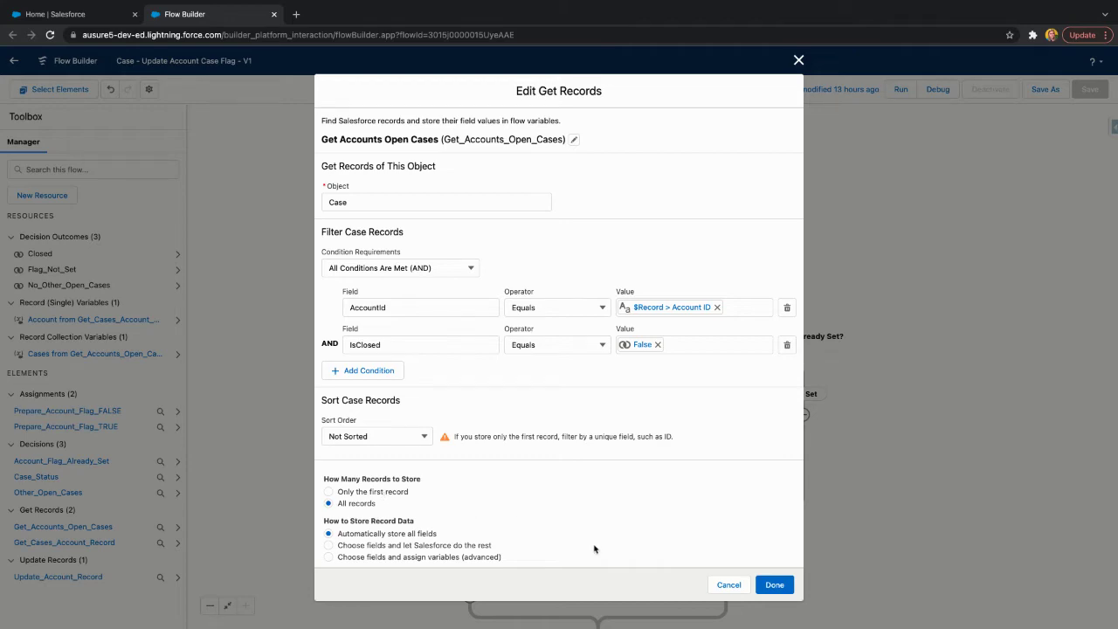
pyautogui.click(777, 587)
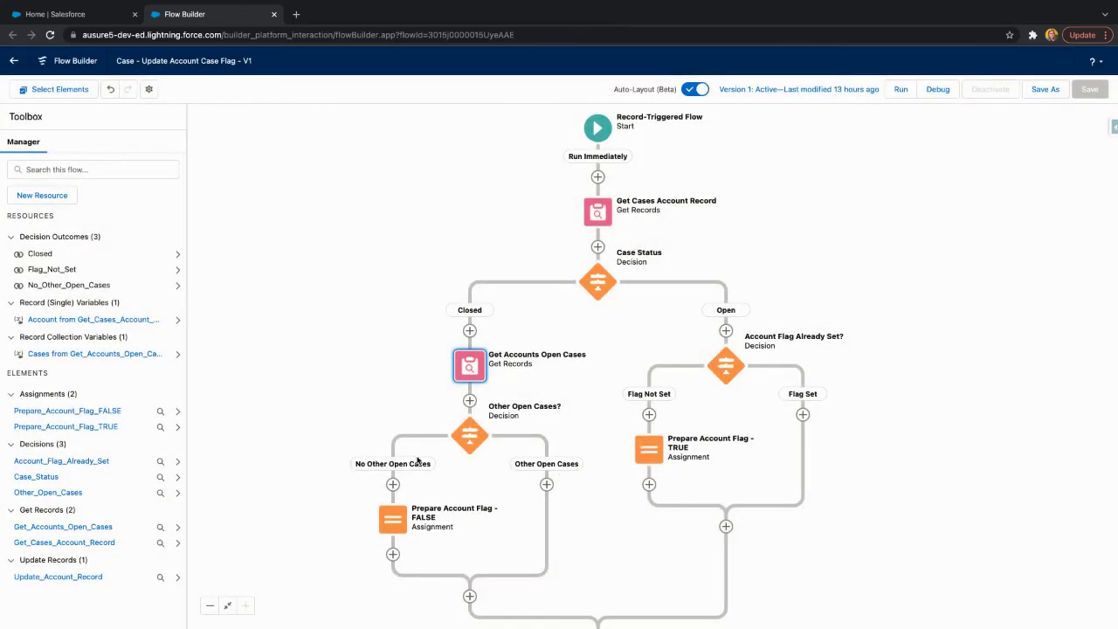
# - Review the outcomes of the Other Open Cases? decision, including the No Other Open Cases condition, then close it
pyautogui.click(324, 425)
pyautogui.moveTo(324, 424); pyautogui.dragTo(319, 367)
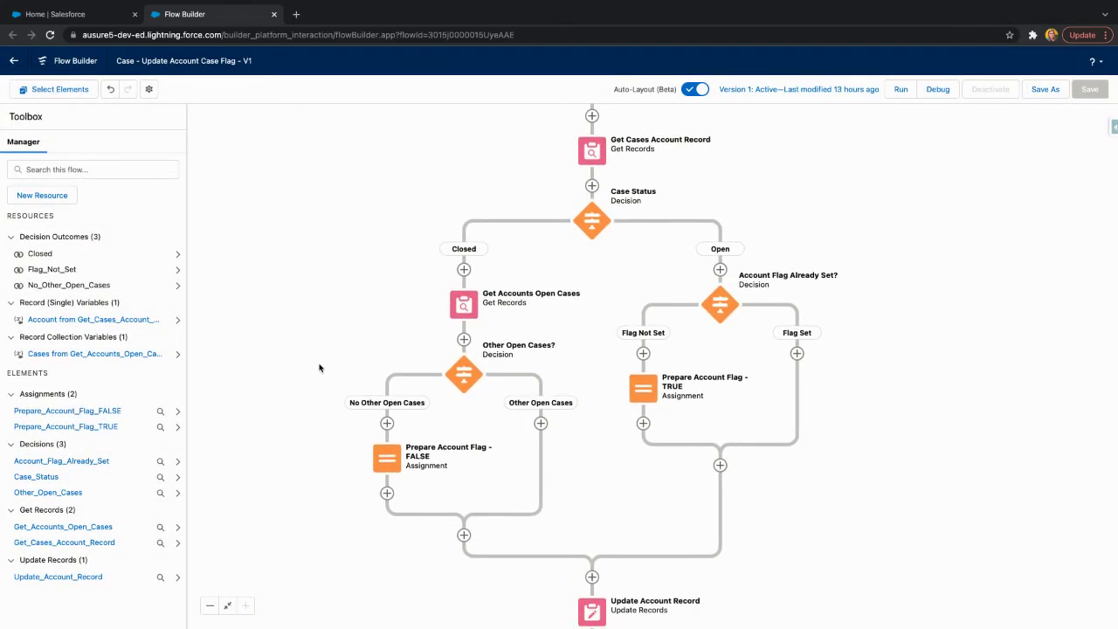
pyautogui.click(463, 376)
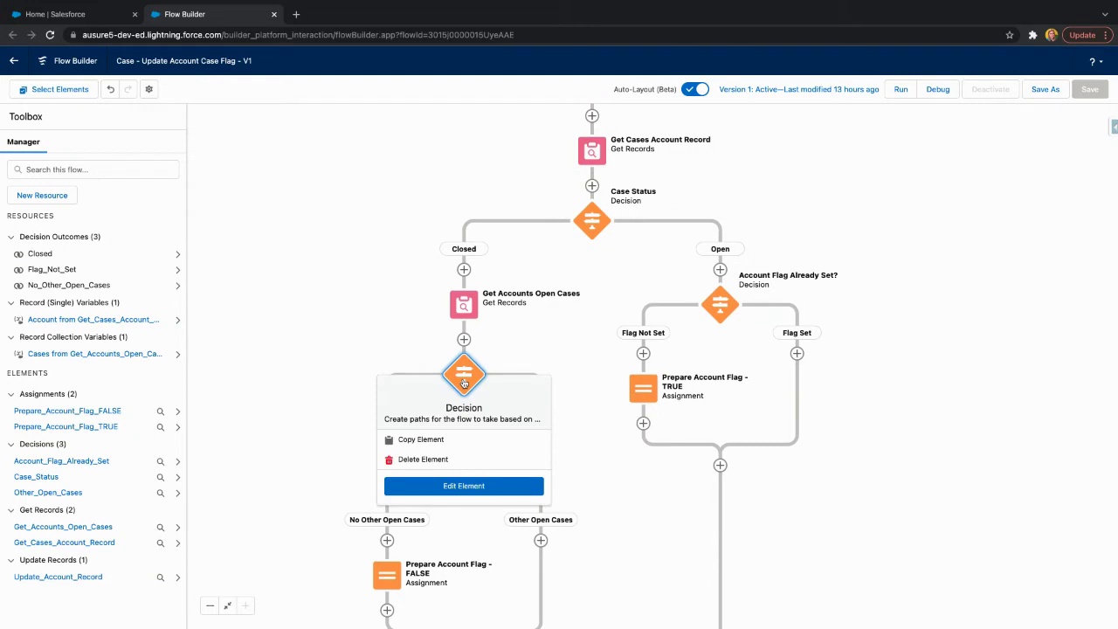
pyautogui.click(476, 485)
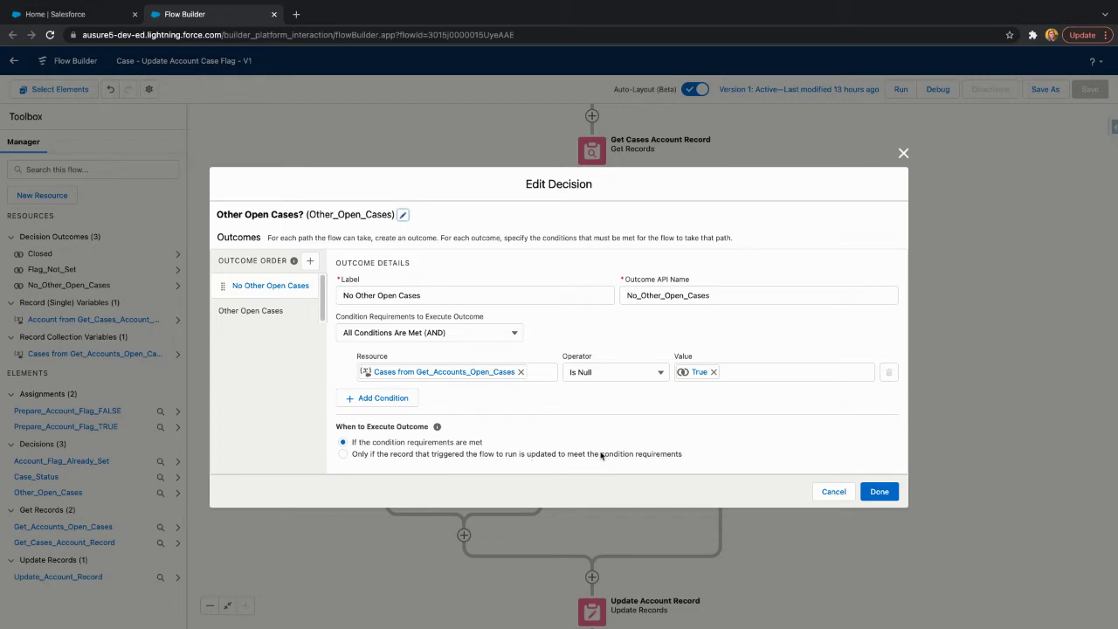
pyautogui.click(251, 312)
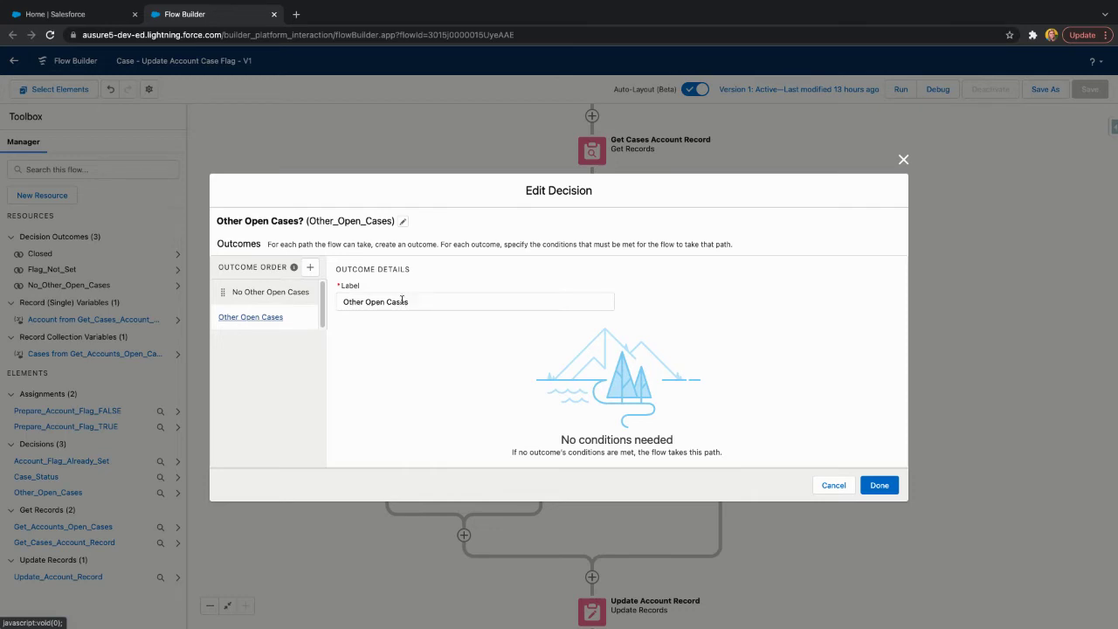
pyautogui.click(903, 160)
# - In the Account Flag Already Set? decision, set the Flag Not Set condition's resource to Open_Cases__c from Get_Cases_Account_Record and apply the decision
pyautogui.moveTo(867, 212); pyautogui.dragTo(866, 217)
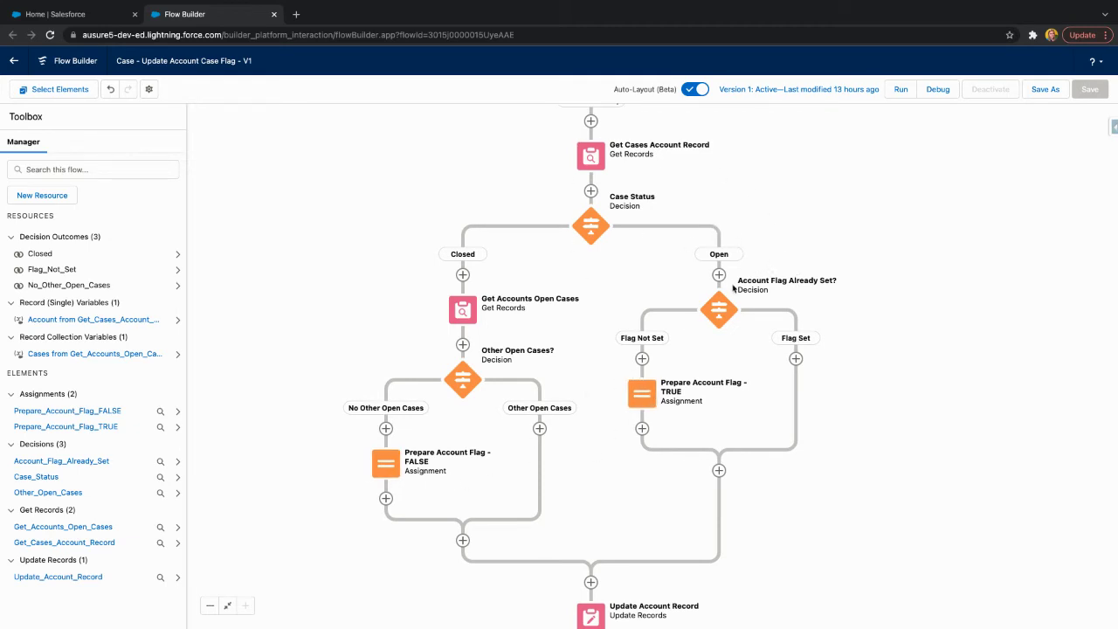
pyautogui.click(715, 320)
pyautogui.click(736, 427)
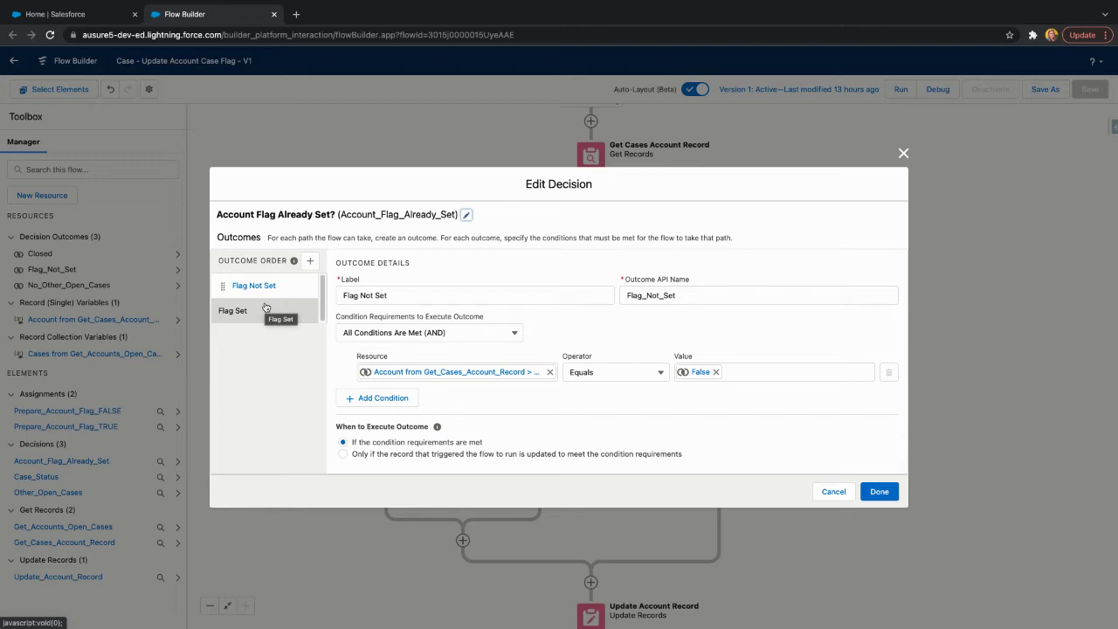
pyautogui.click(390, 375)
pyautogui.tripleClick(377, 373)
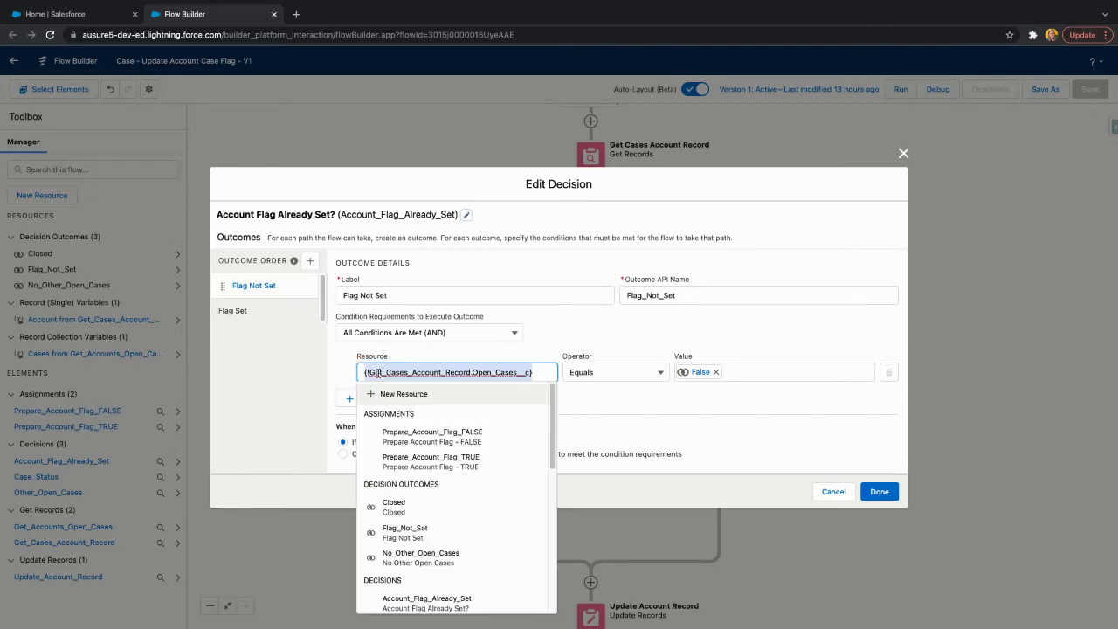
pyautogui.write('get')
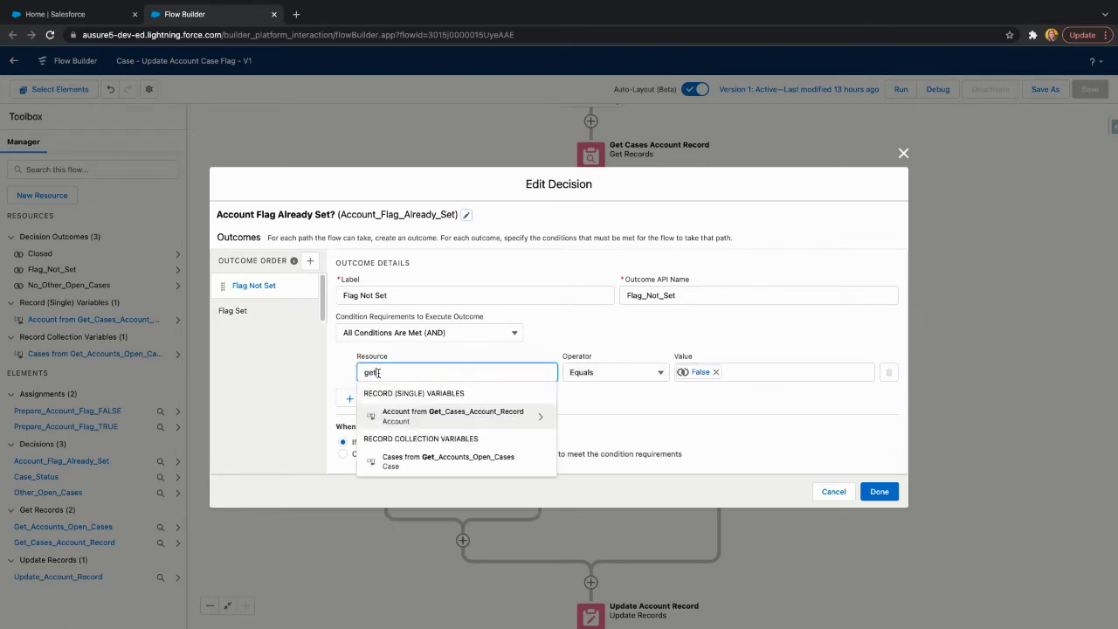
pyautogui.click(463, 419)
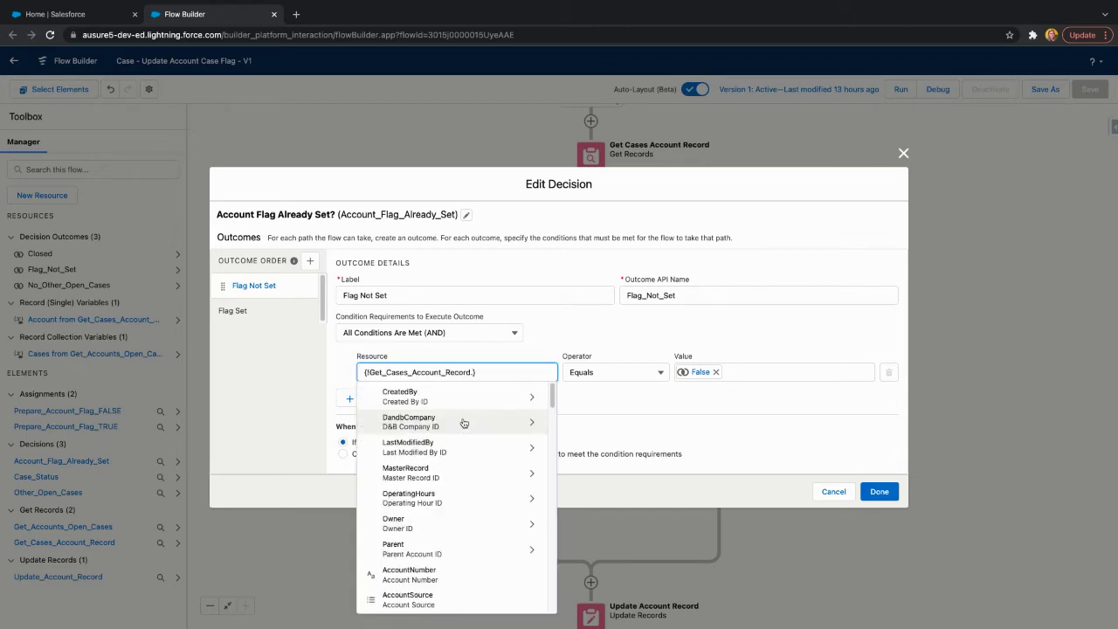
pyautogui.write('open')
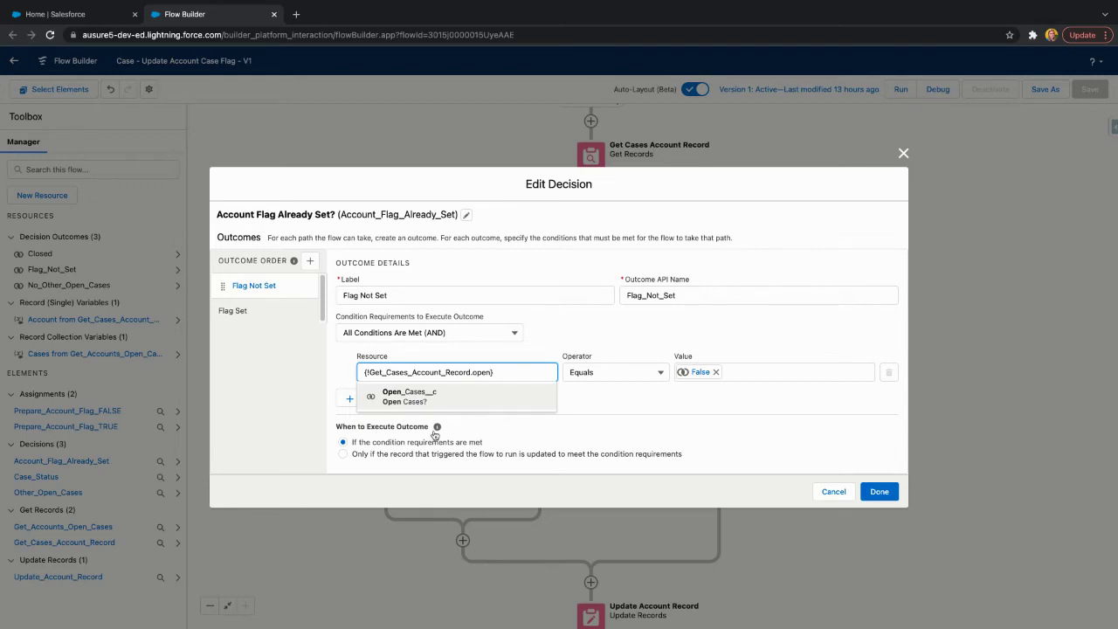
pyautogui.click(400, 401)
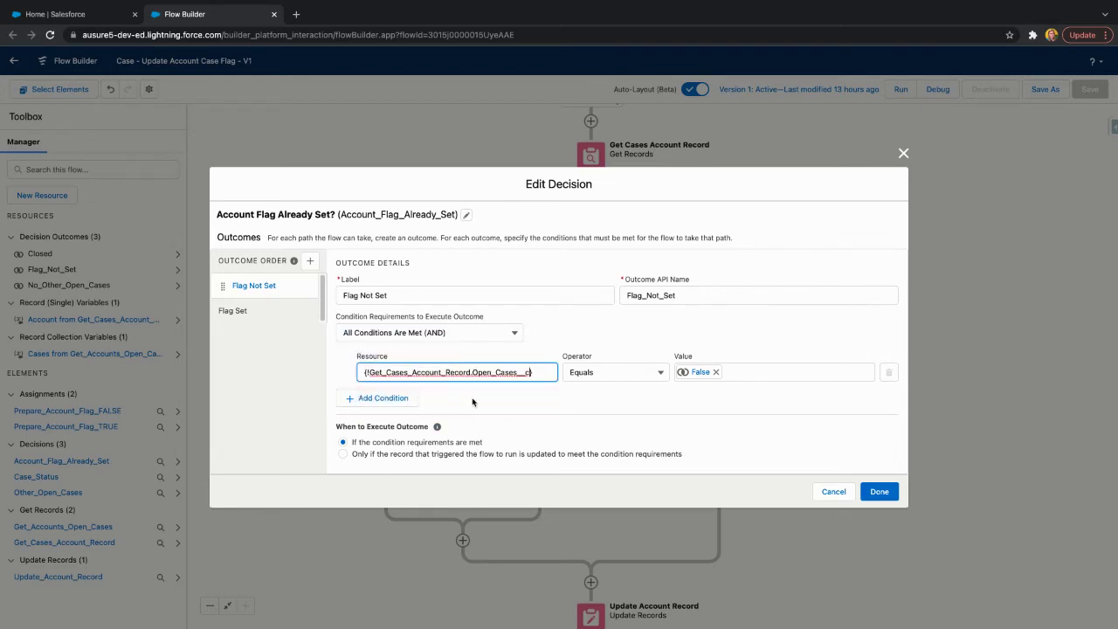
pyautogui.click(472, 402)
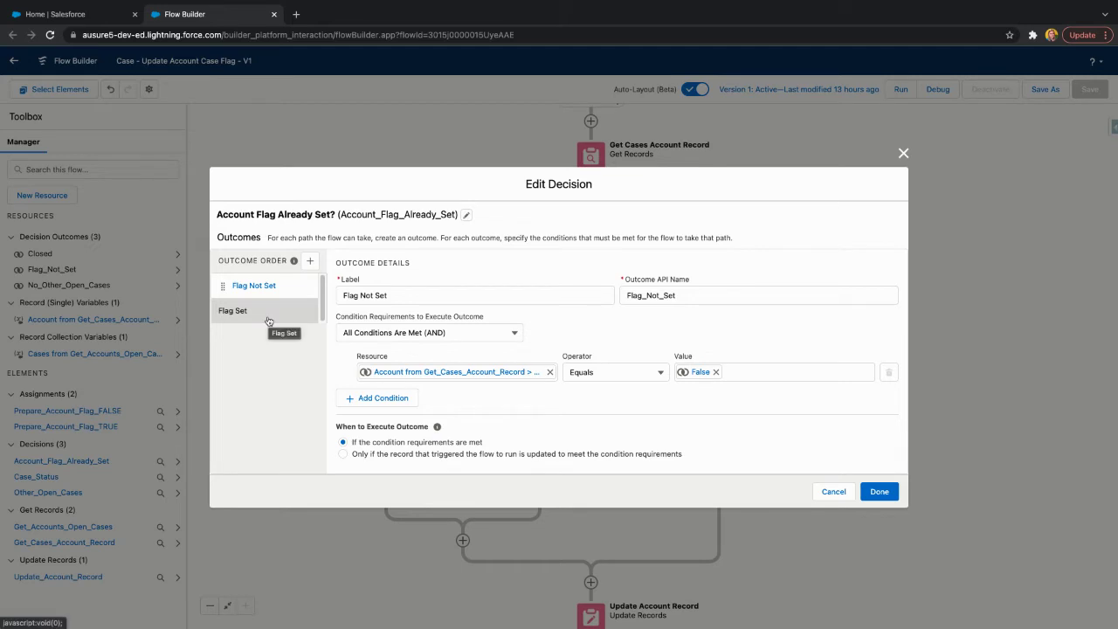
pyautogui.moveTo(435, 427)
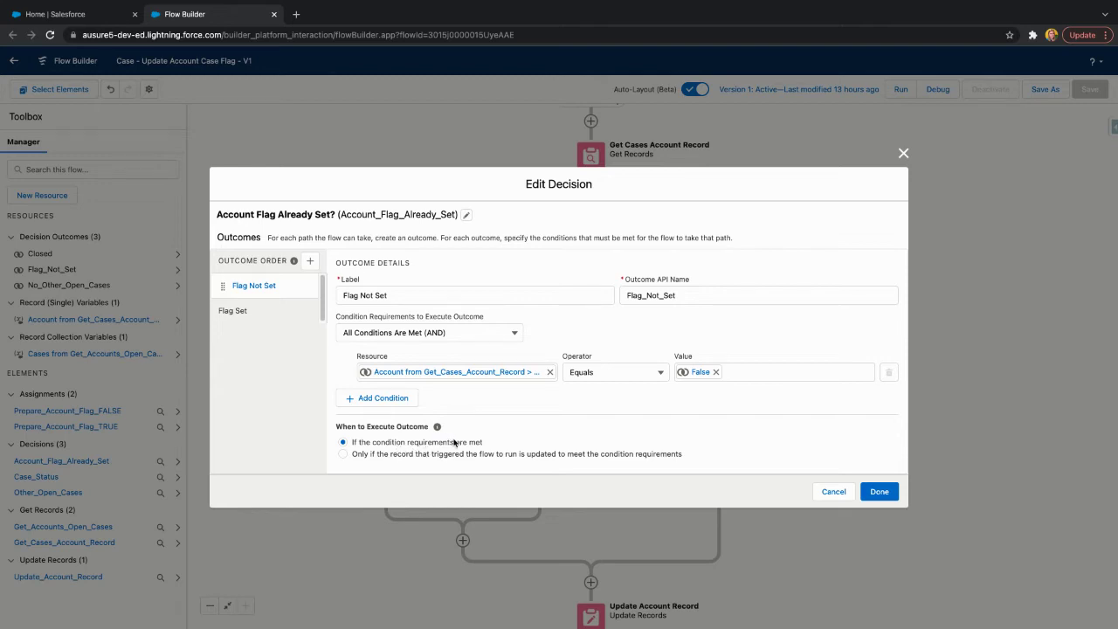
pyautogui.click(878, 492)
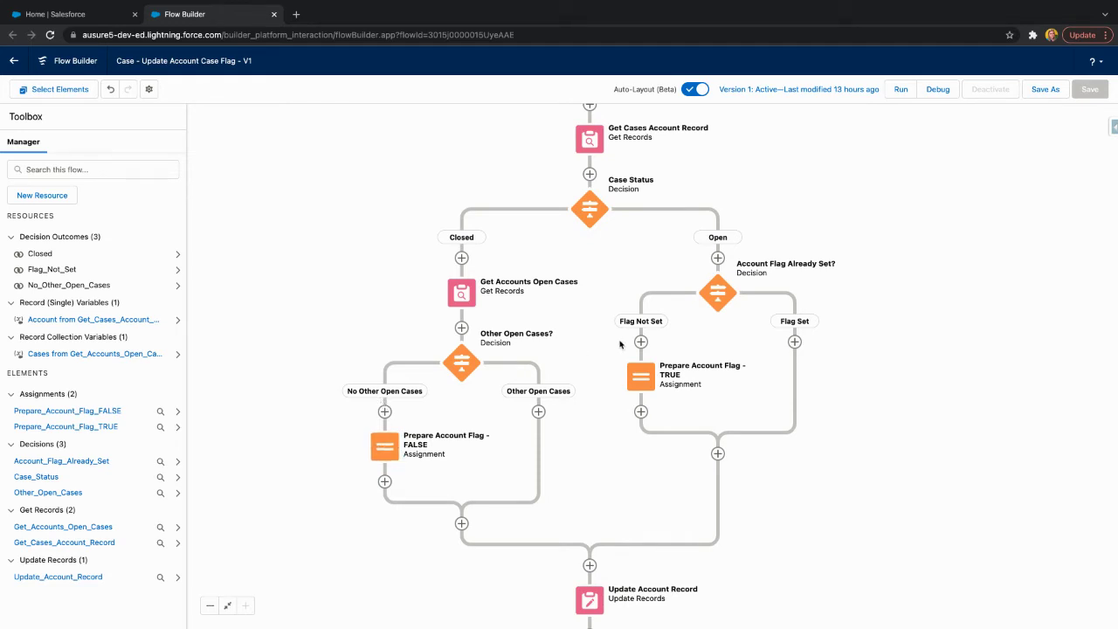
# - In the Prepare Account Flag - FALSE assignment, set the variable to Open_Cases__c from Get_Cases_Account_Record and apply the assignment
pyautogui.moveTo(859, 445); pyautogui.dragTo(832, 406)
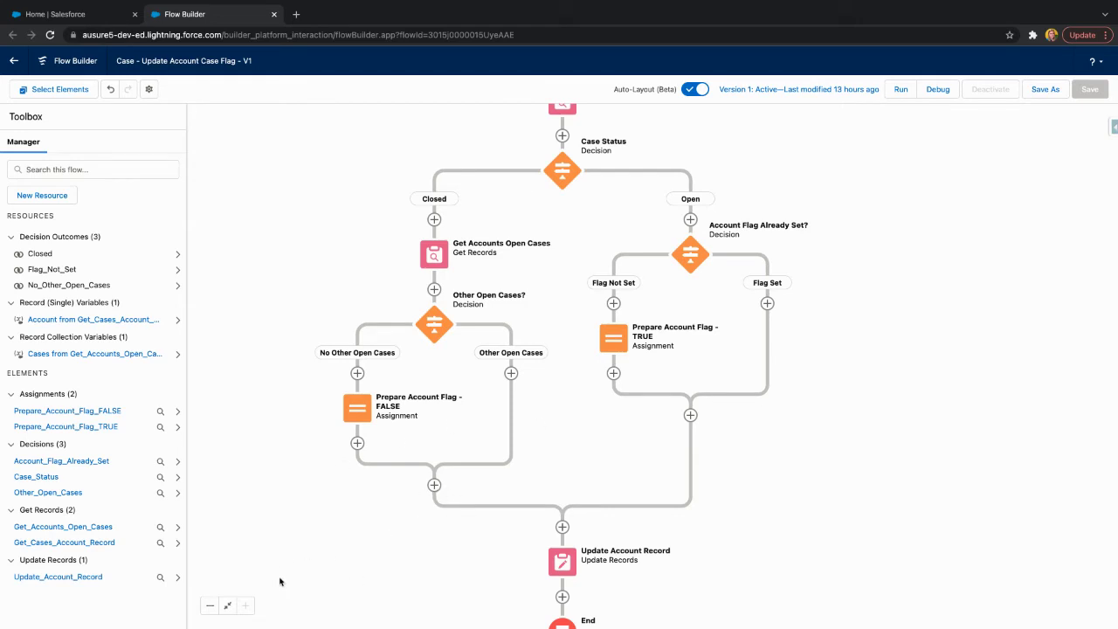
pyautogui.moveTo(406, 622); pyautogui.dragTo(398, 595)
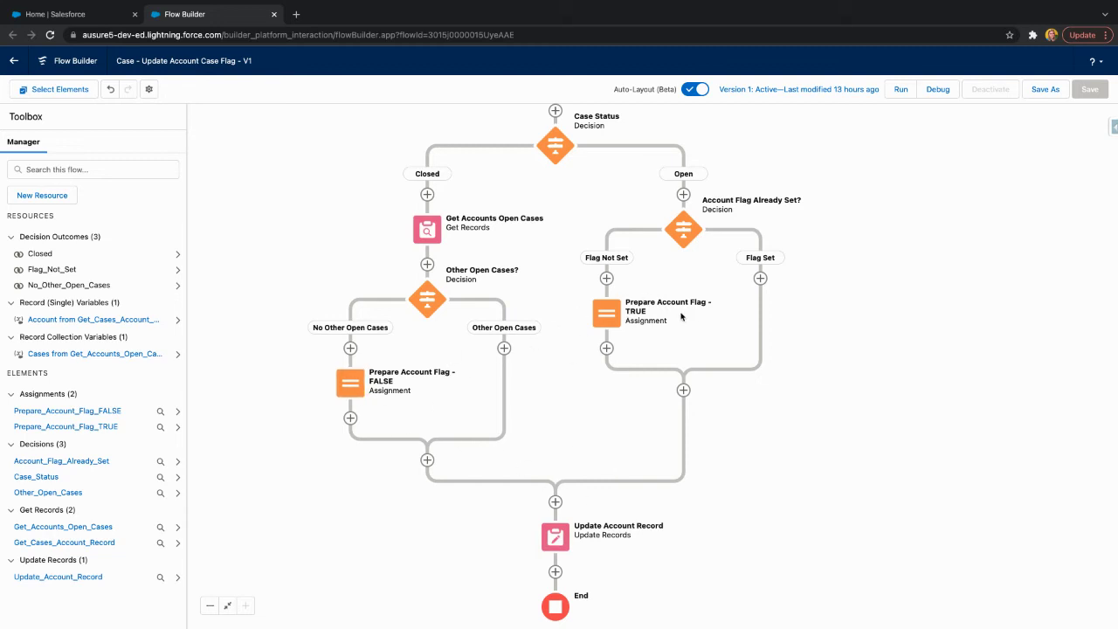
pyautogui.click(356, 390)
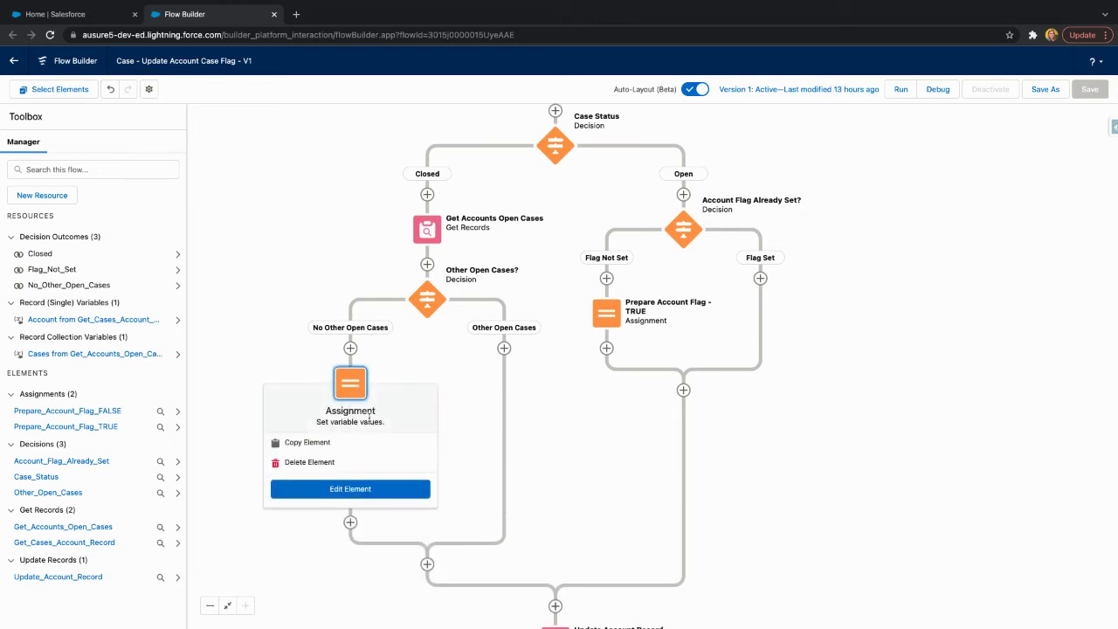
pyautogui.click(376, 489)
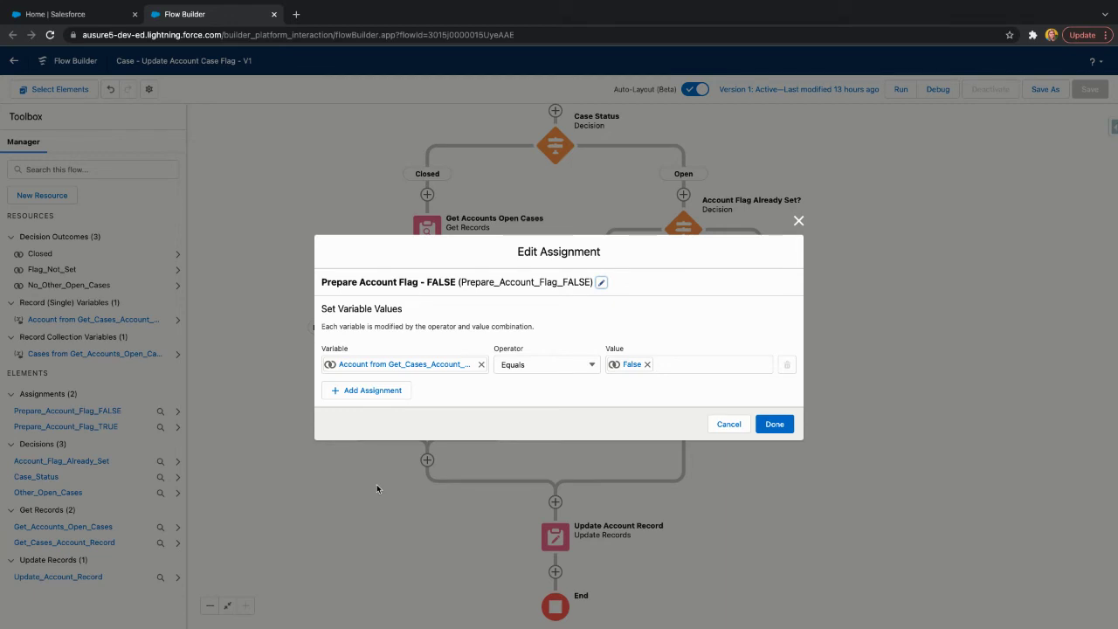
pyautogui.click(381, 366)
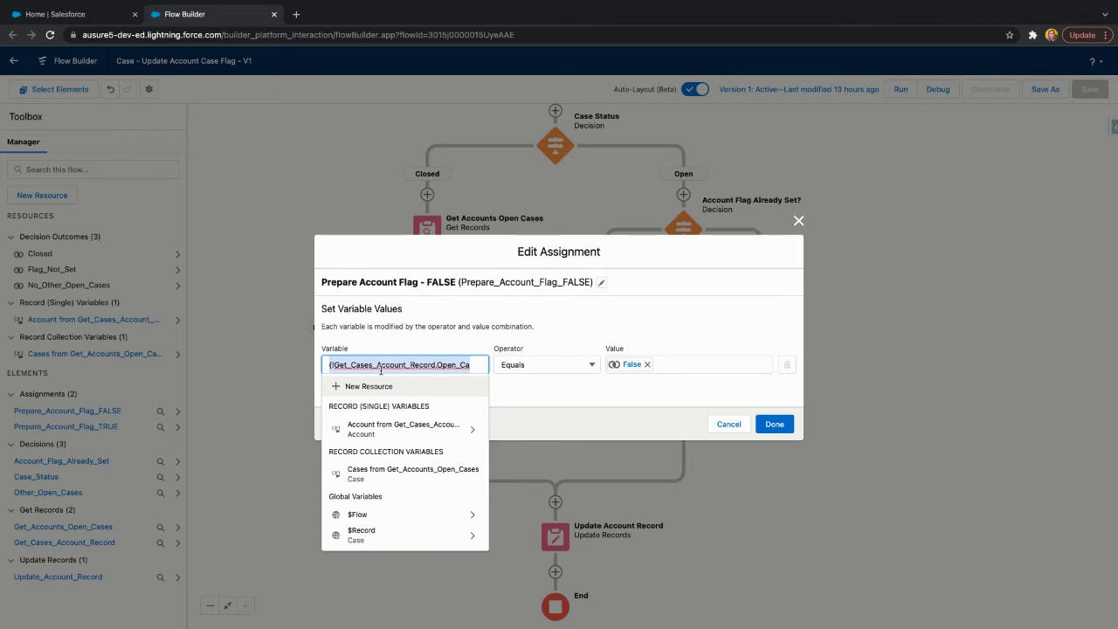
pyautogui.write('get')
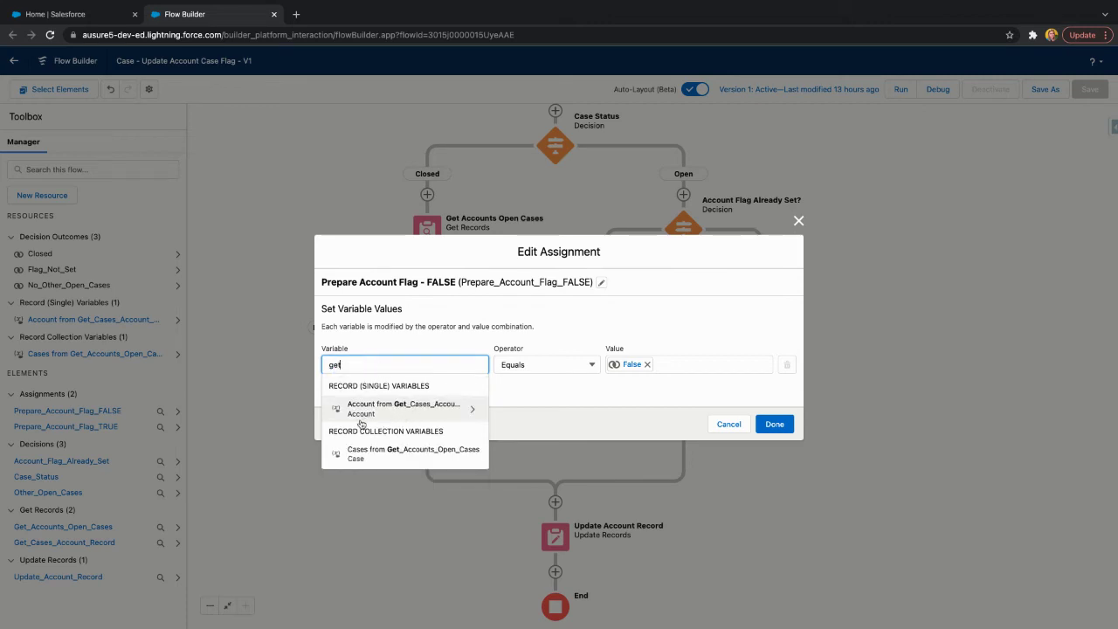
pyautogui.click(398, 409)
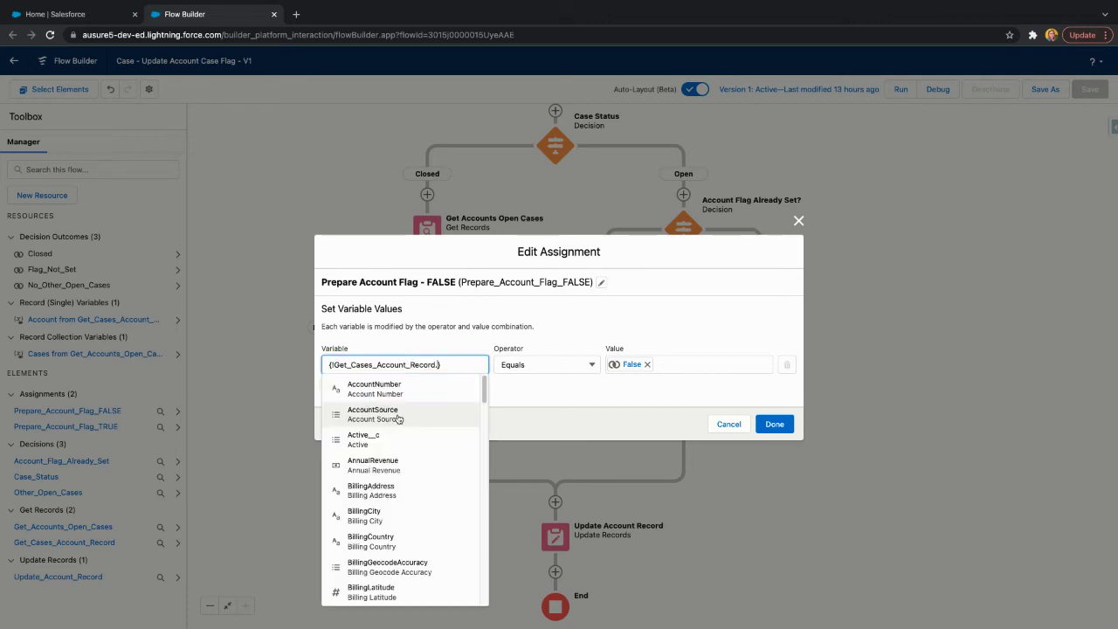
pyautogui.write('open')
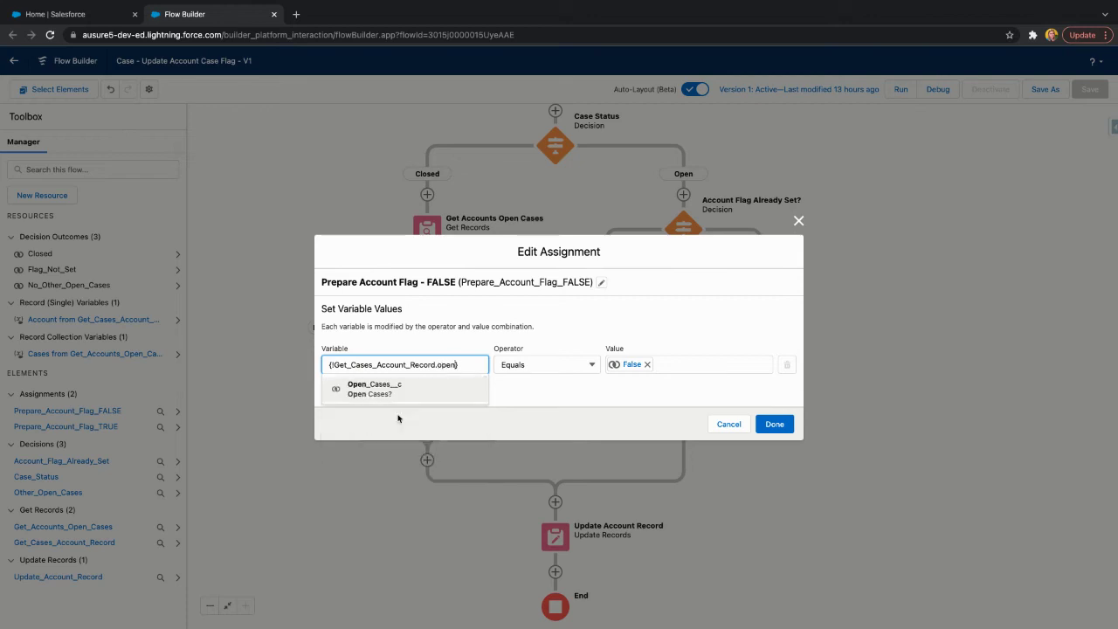
pyautogui.click(395, 393)
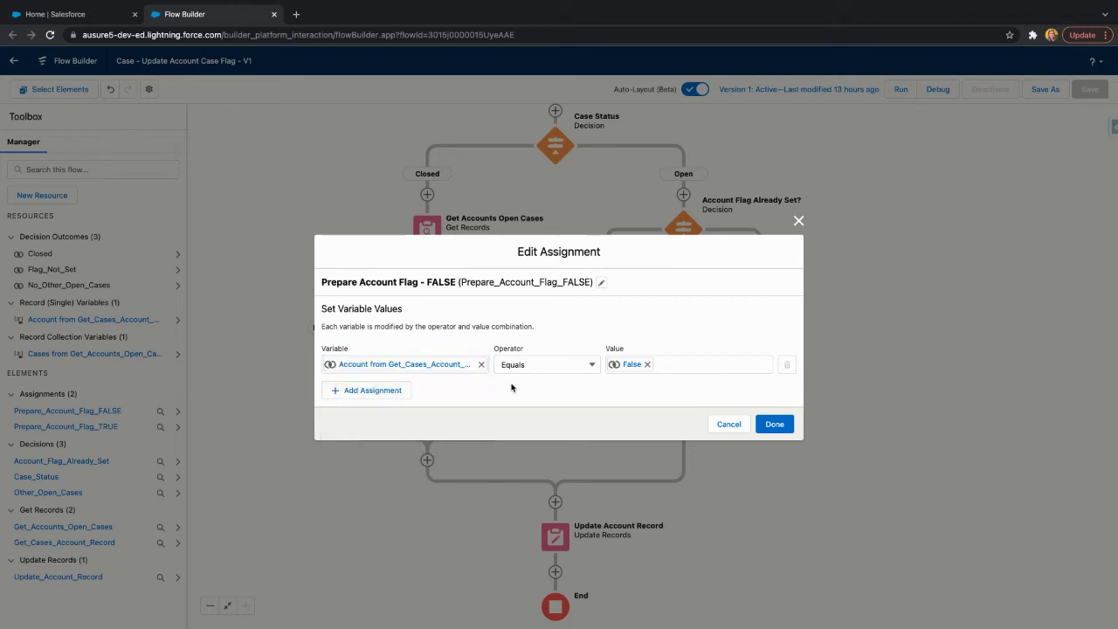
pyautogui.click(774, 424)
# - Review the variable, operator and value of the Prepare Account Flag - TRUE assignment, then close it
pyautogui.click(617, 312)
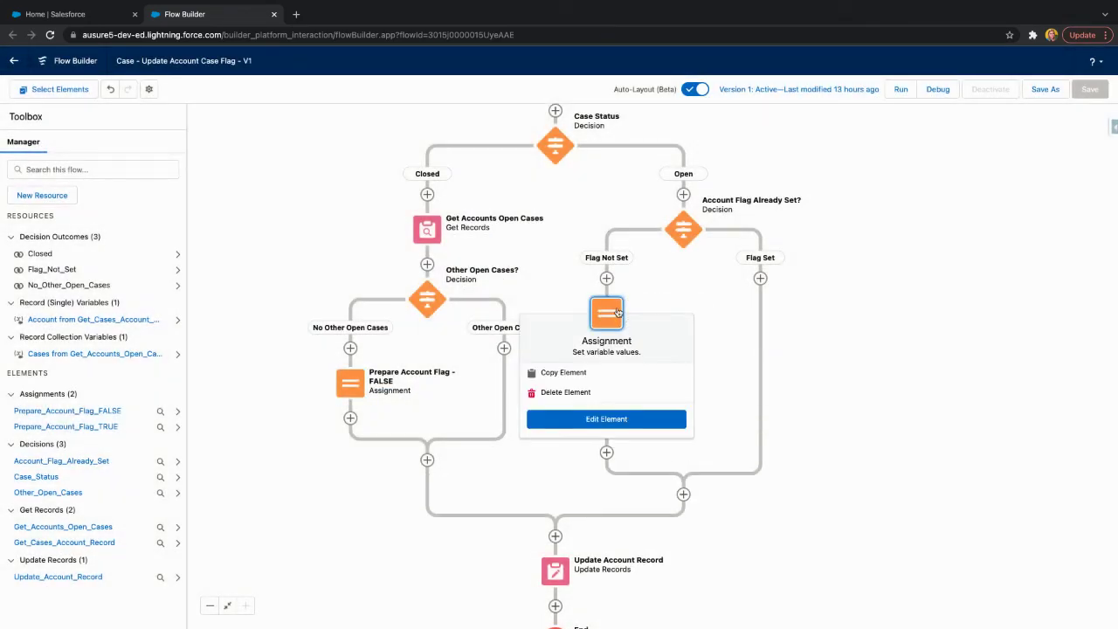
pyautogui.click(606, 420)
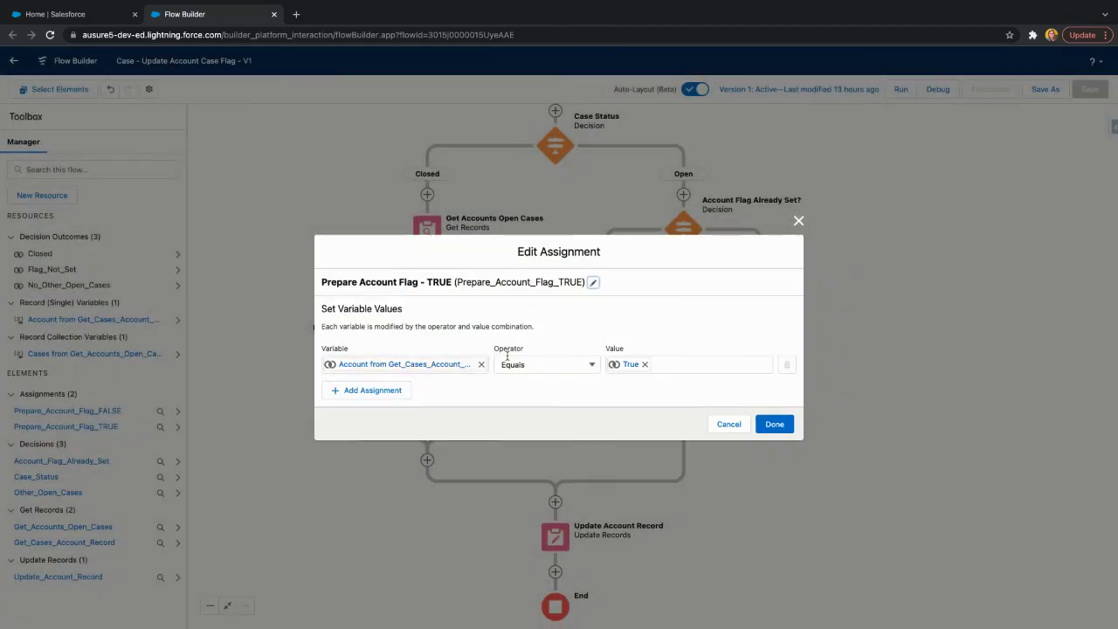
pyautogui.click(774, 426)
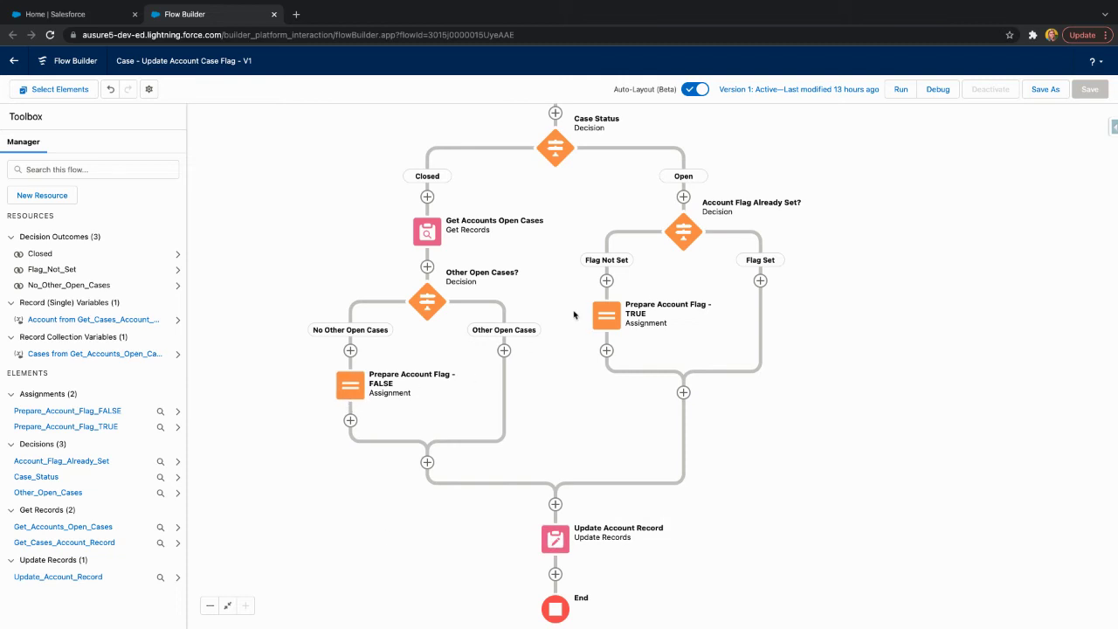
# - In the Update Account Record element, choose to specify conditions and set fields individually, with Account as the object
pyautogui.moveTo(719, 480); pyautogui.dragTo(714, 457)
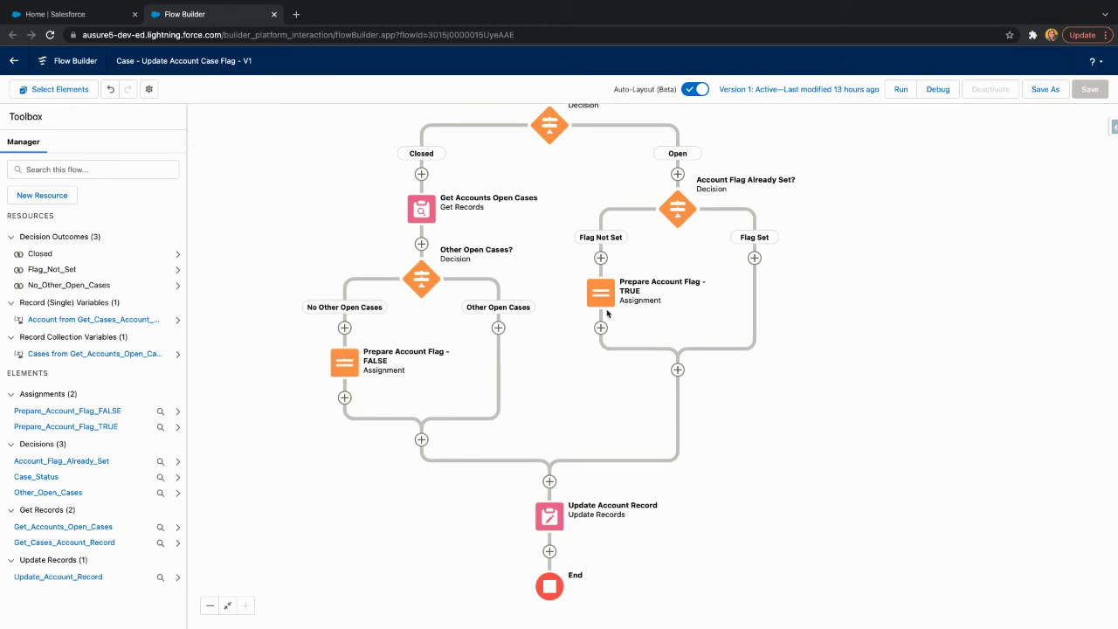
pyautogui.click(549, 516)
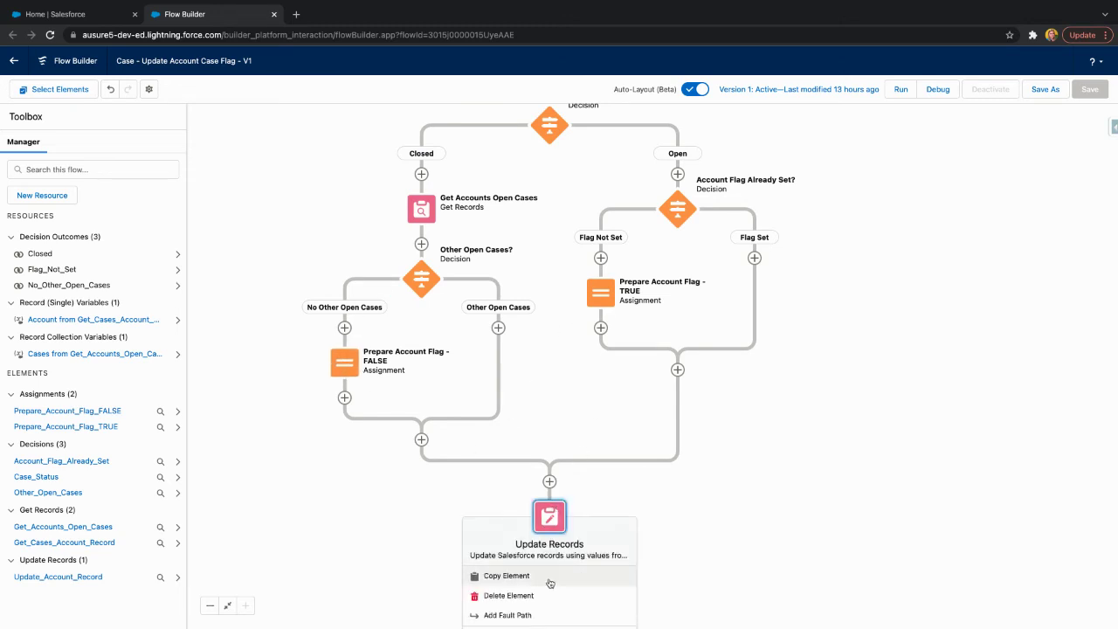
pyautogui.moveTo(694, 507); pyautogui.dragTo(693, 362)
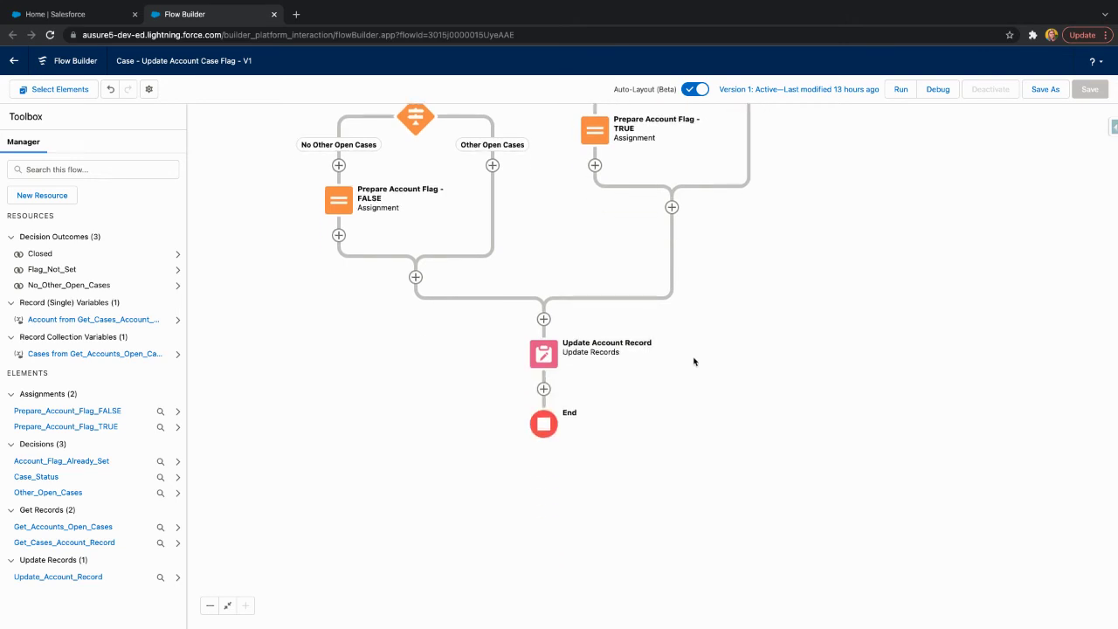
pyautogui.click(545, 355)
pyautogui.click(561, 480)
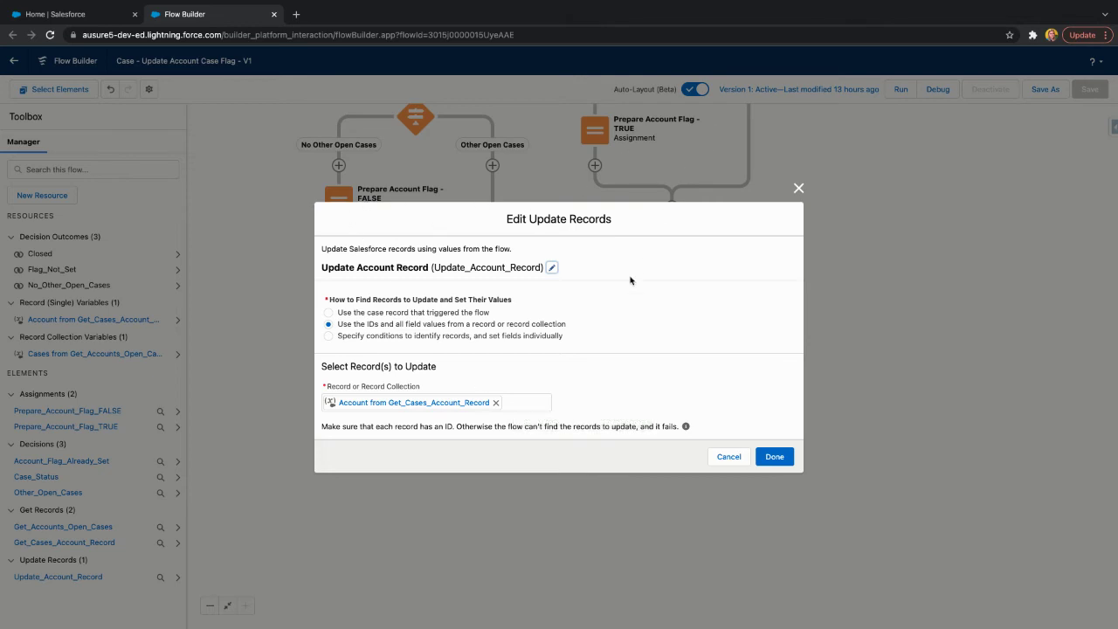
pyautogui.click(405, 337)
pyautogui.click(401, 412)
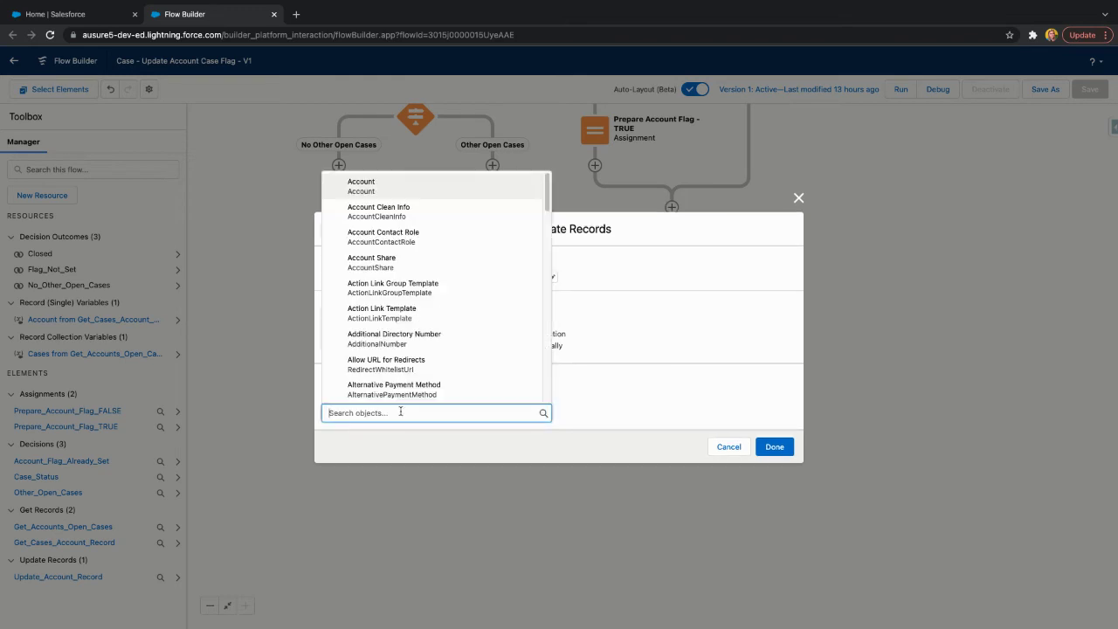
pyautogui.write('acc')
pyautogui.click(411, 260)
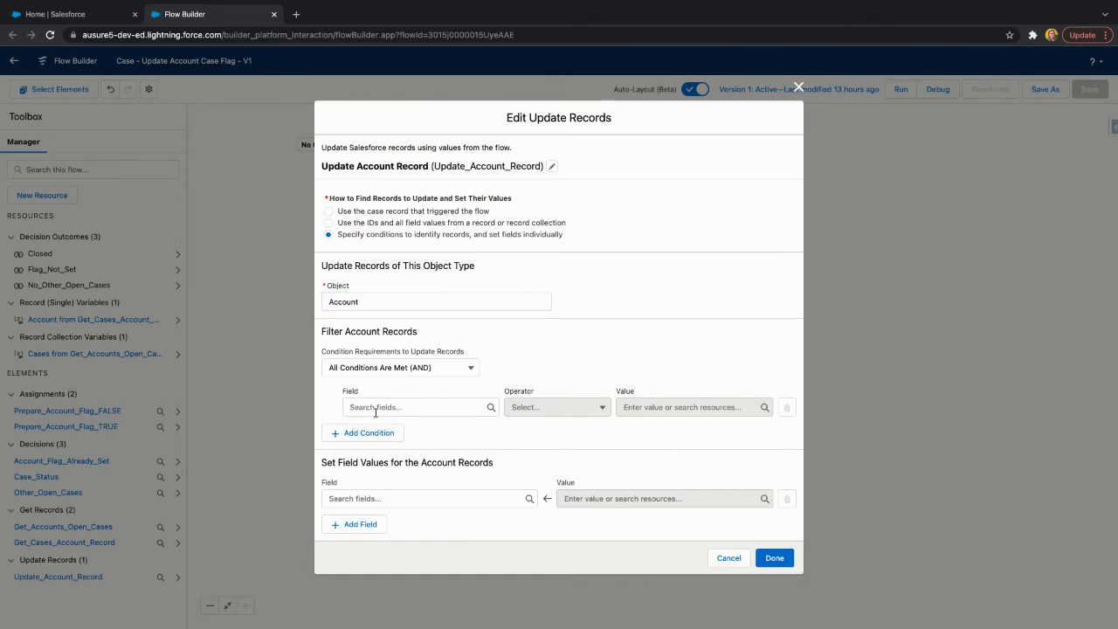
# - In the Update Account Record element's filter condition, choose Id as the Account field to match
pyautogui.click(376, 407)
pyautogui.write('id')
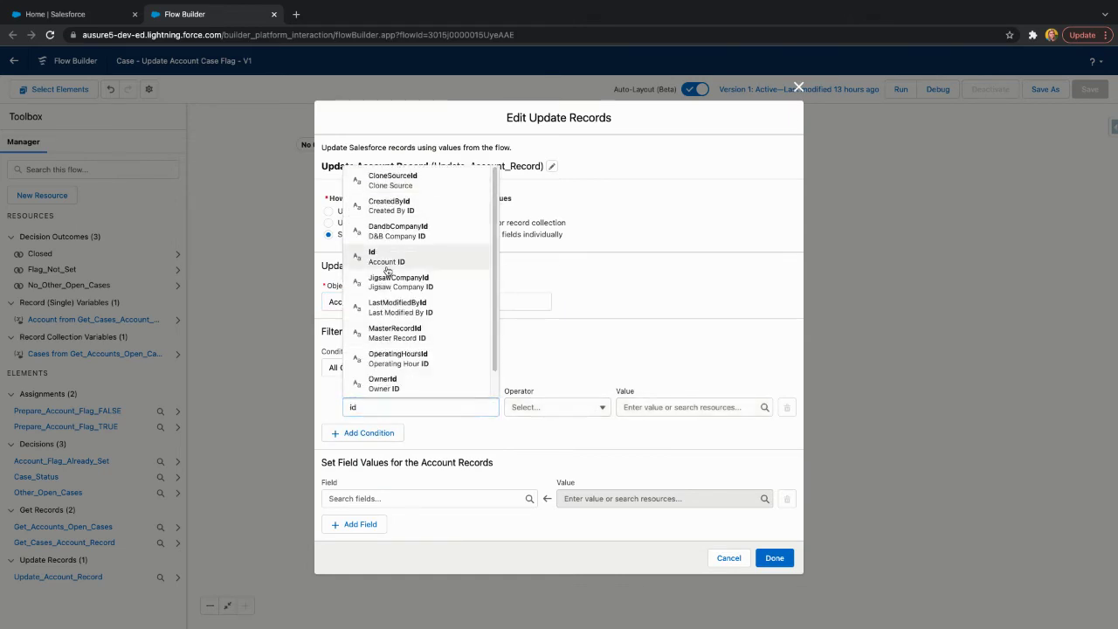
pyautogui.click(385, 257)
pyautogui.click(655, 407)
pyautogui.write('rec')
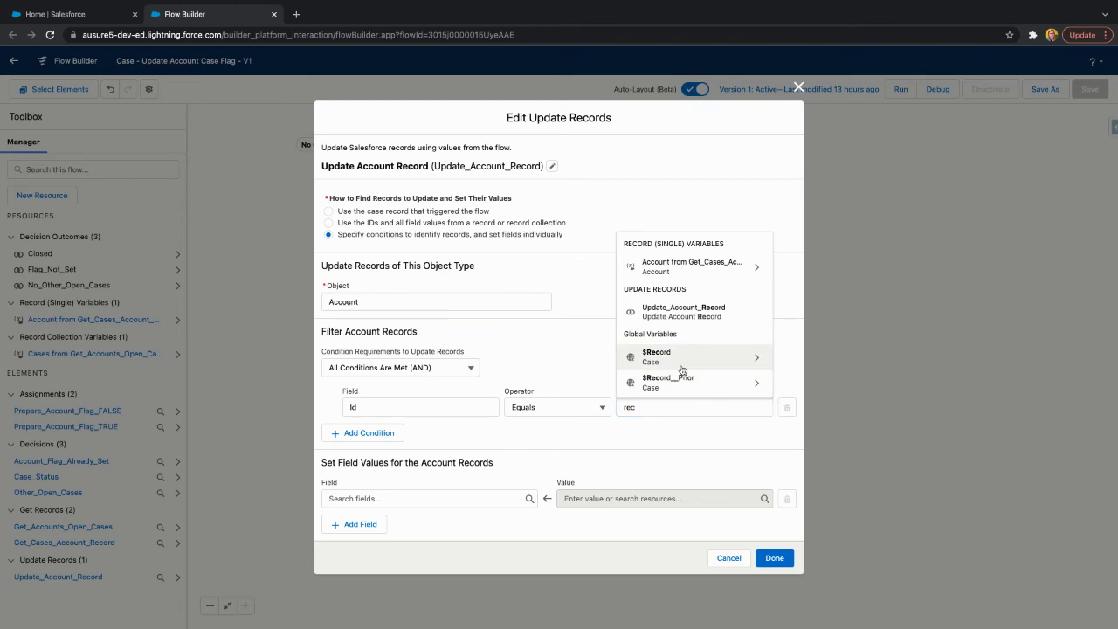
pyautogui.click(668, 356)
pyautogui.moveTo(665, 407); pyautogui.dragTo(601, 399)
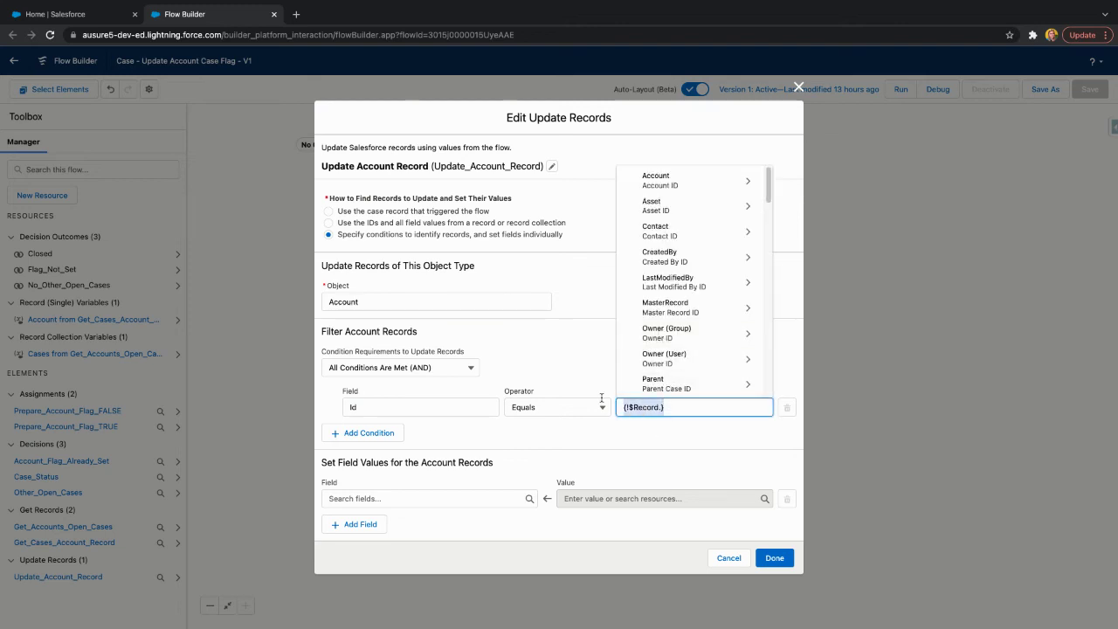
pyautogui.press('BackSpace')
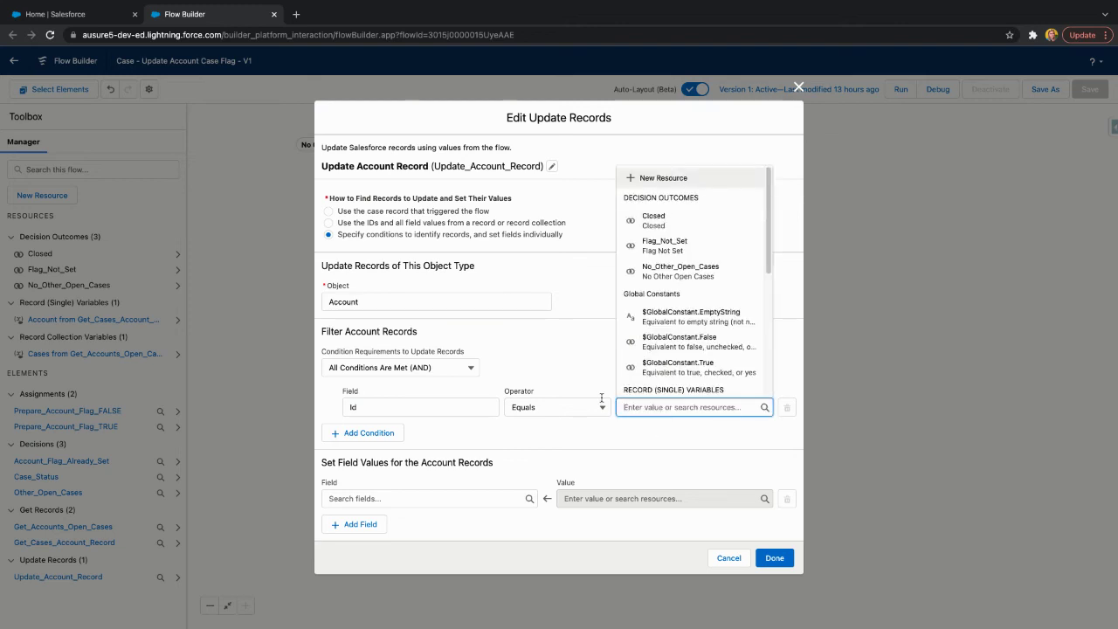
# - Set the Id filter condition's value to the Id field of the account from Get_Cases_Account_Record
pyautogui.write('get')
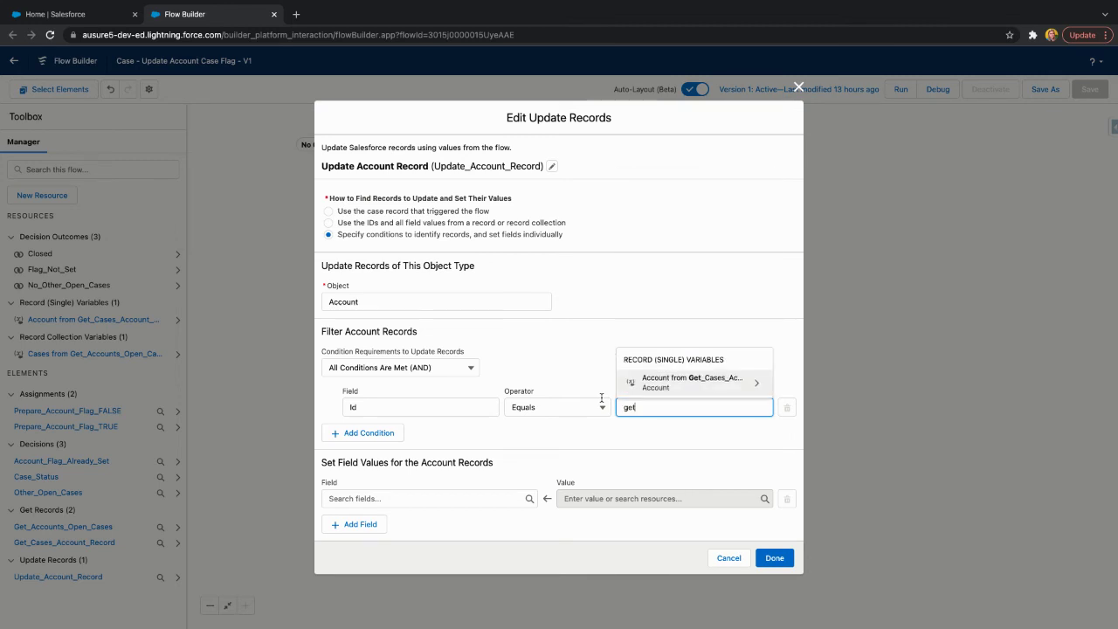
pyautogui.click(690, 380)
pyautogui.write('id')
pyautogui.scroll(-3, 690, 306)
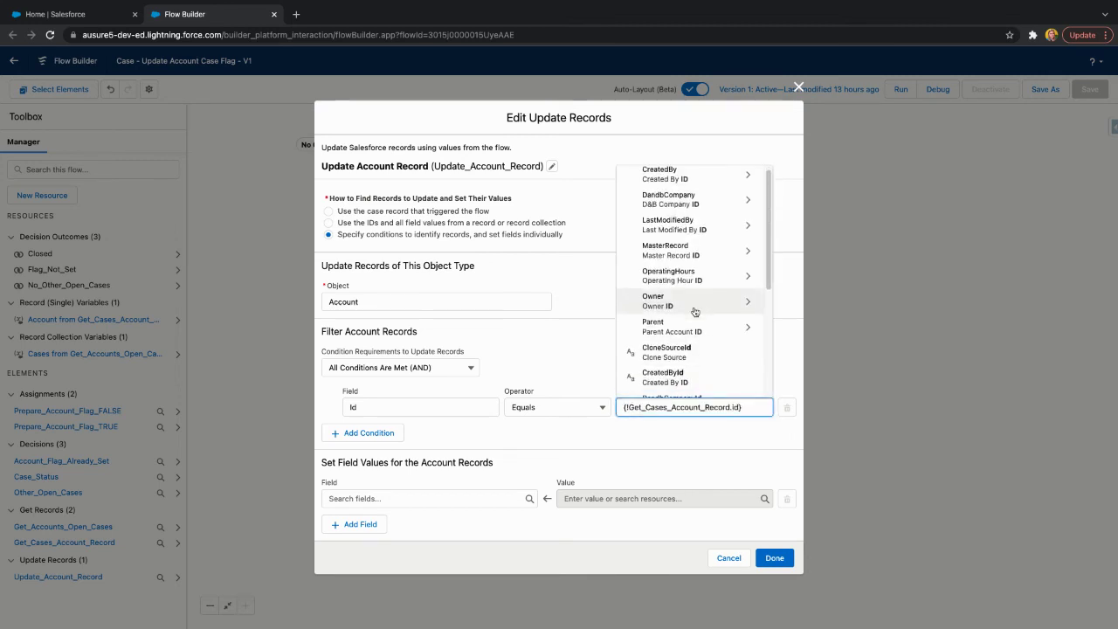
pyautogui.click(690, 262)
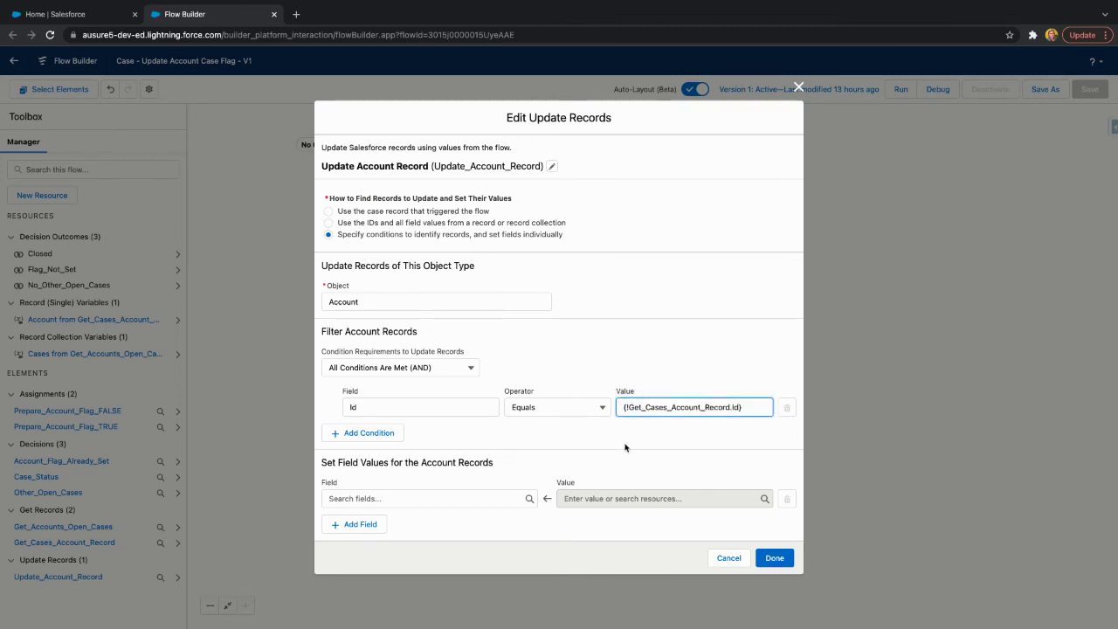
pyautogui.click(626, 452)
# - Under the field values for the Account records, set Open_Cases__c to $GlobalConstant.False
pyautogui.click(467, 498)
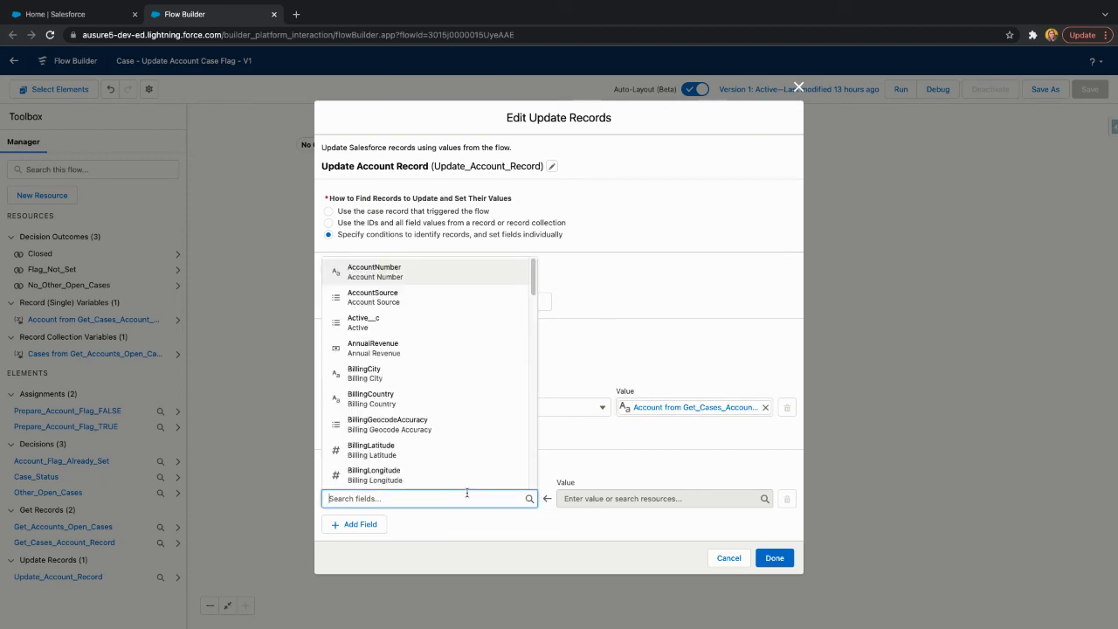
pyautogui.write('open')
pyautogui.click(503, 473)
pyautogui.click(598, 499)
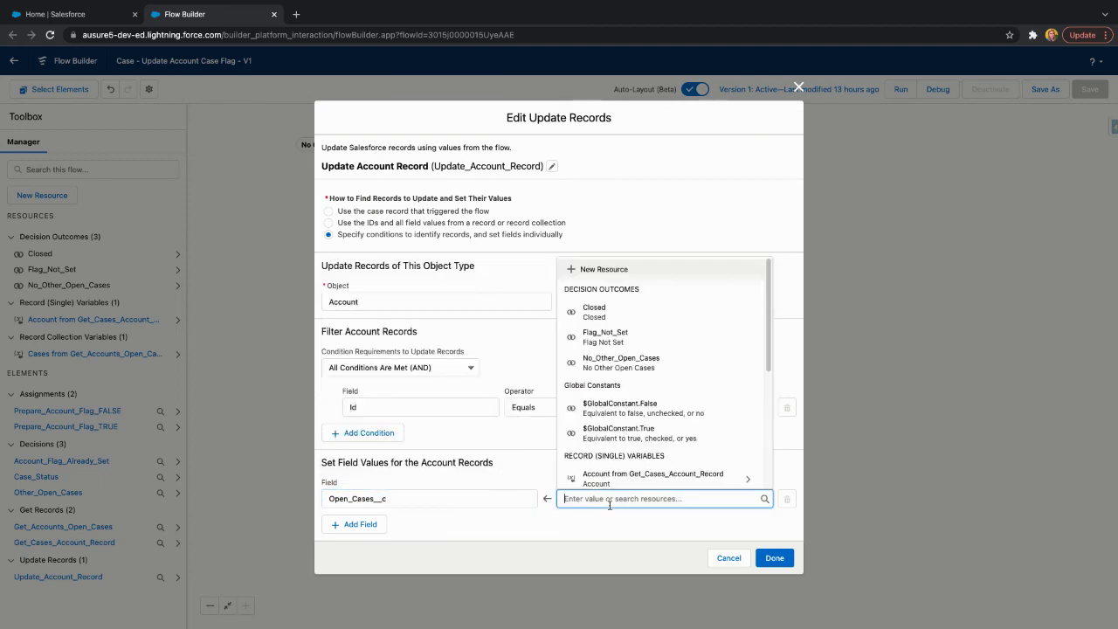
pyautogui.write('false')
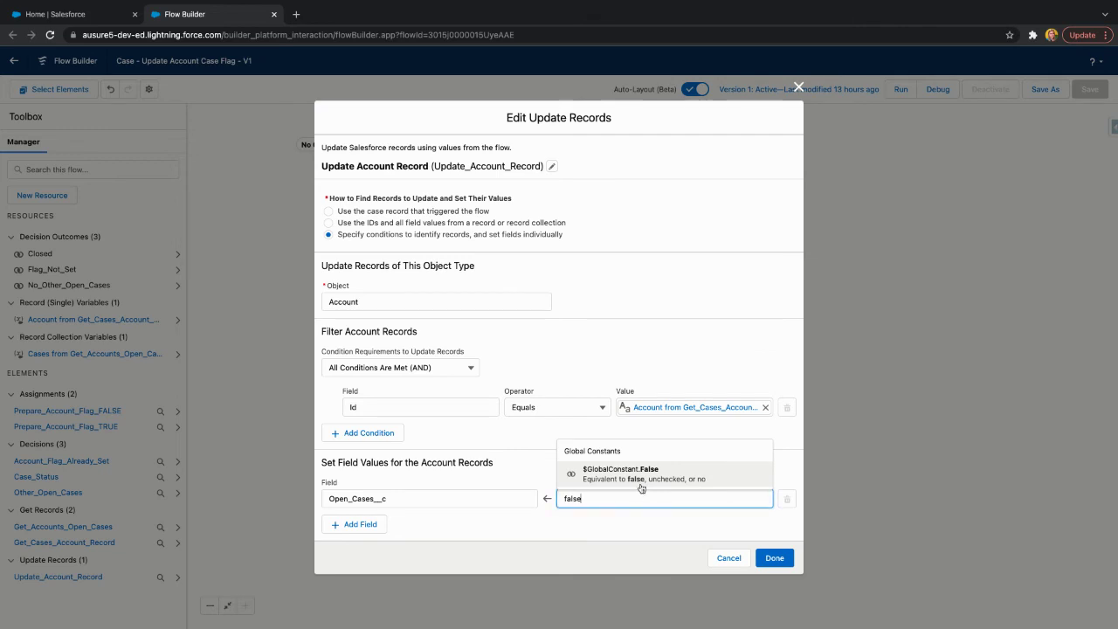
pyautogui.click(641, 486)
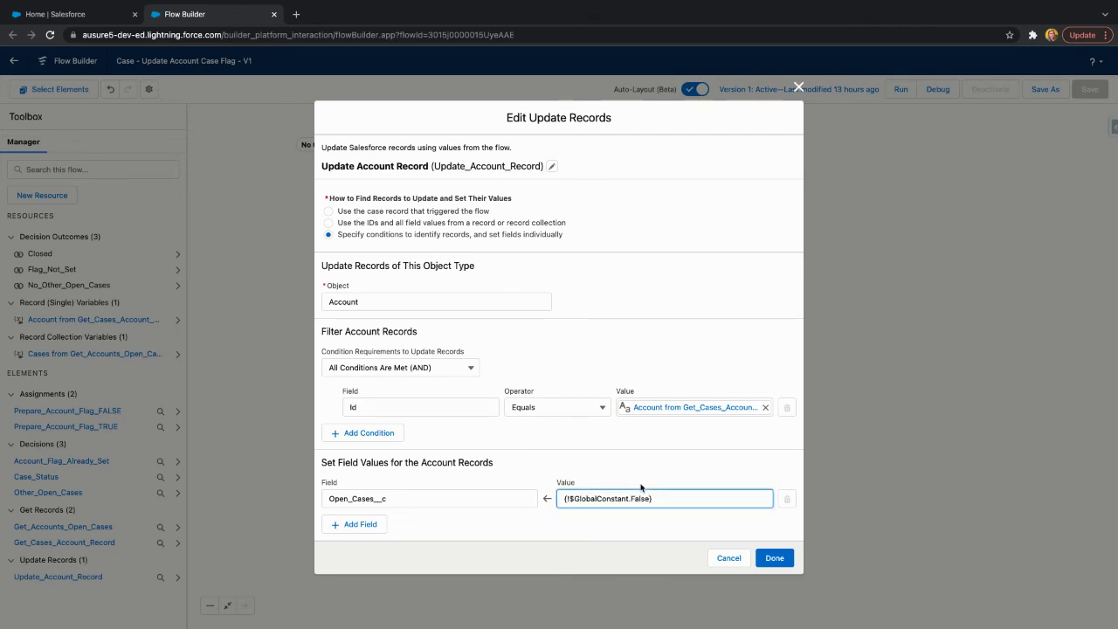
# - Switch the update method back to the IDs and all field values from a record or record collection, and cancel the edit
pyautogui.click(527, 223)
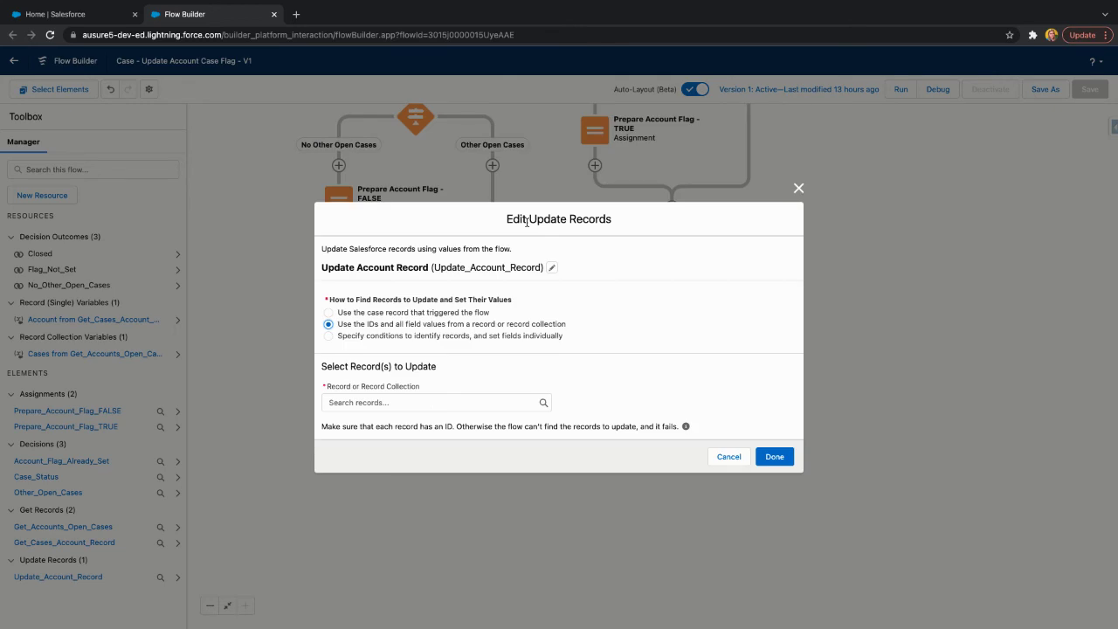
pyautogui.click(727, 454)
pyautogui.click(821, 375)
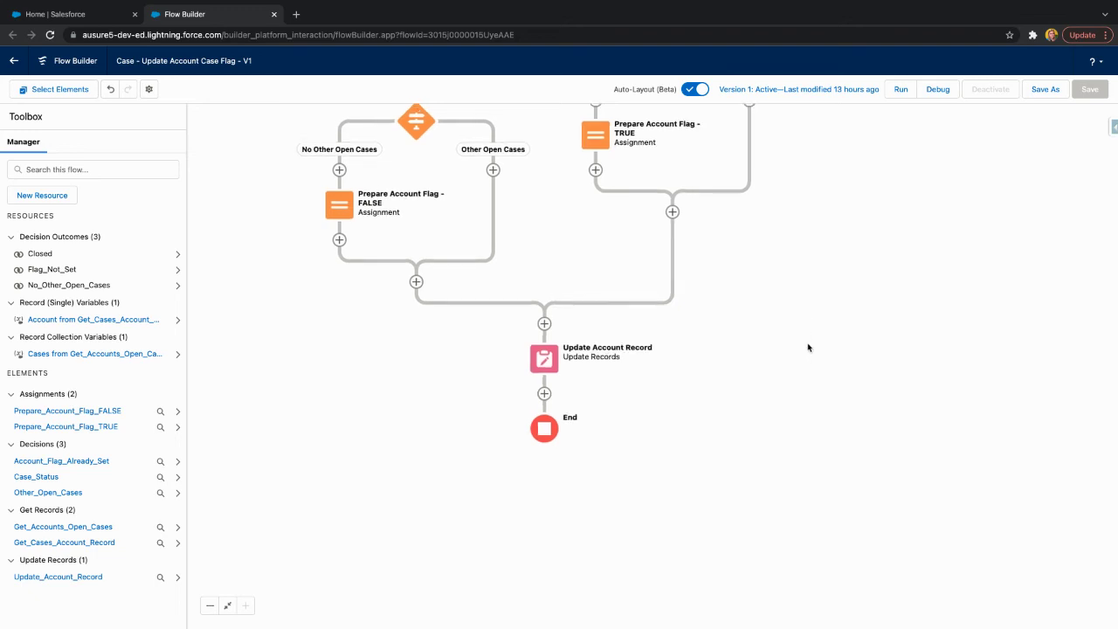
# - Reopen the Update Account Record element, review its update method and selected record, and close it without changes
pyautogui.scroll(2, 813, 340)
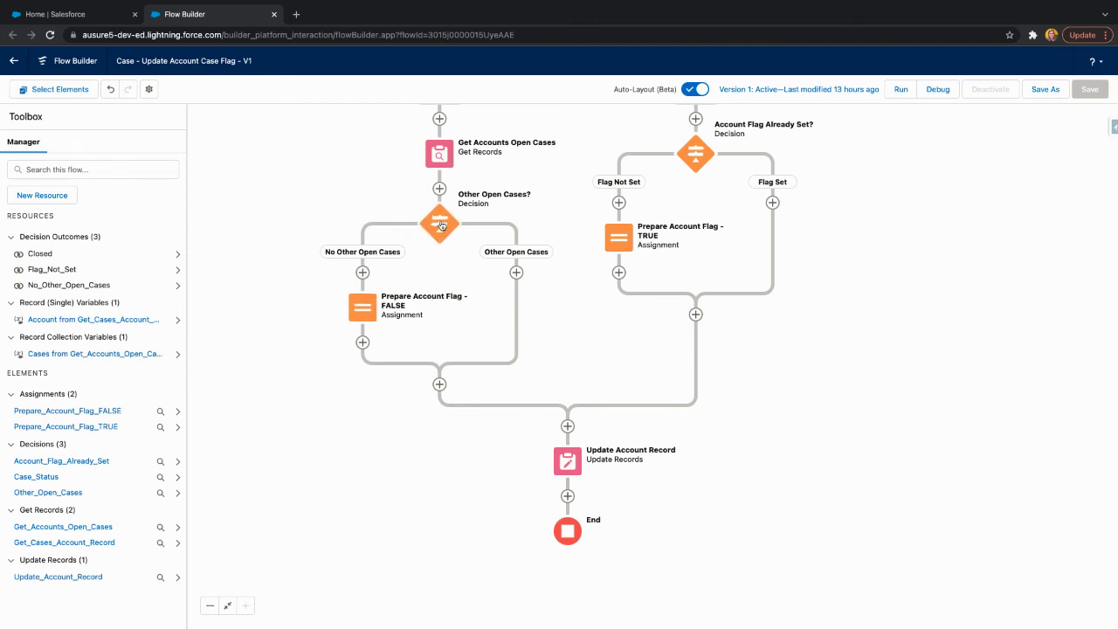
pyautogui.click(568, 461)
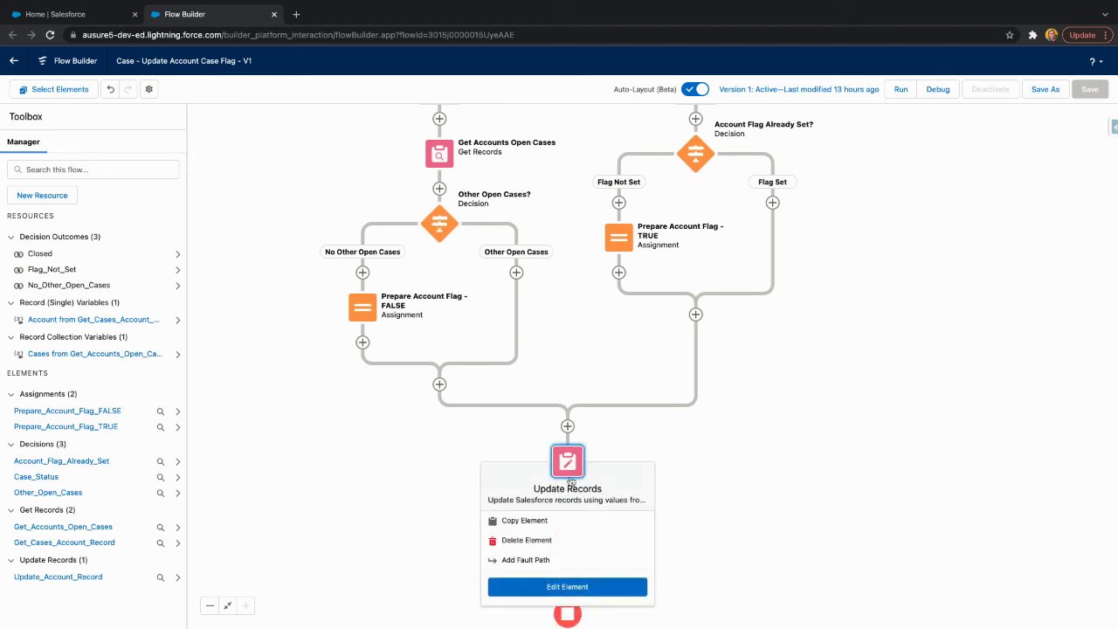
pyautogui.click(568, 586)
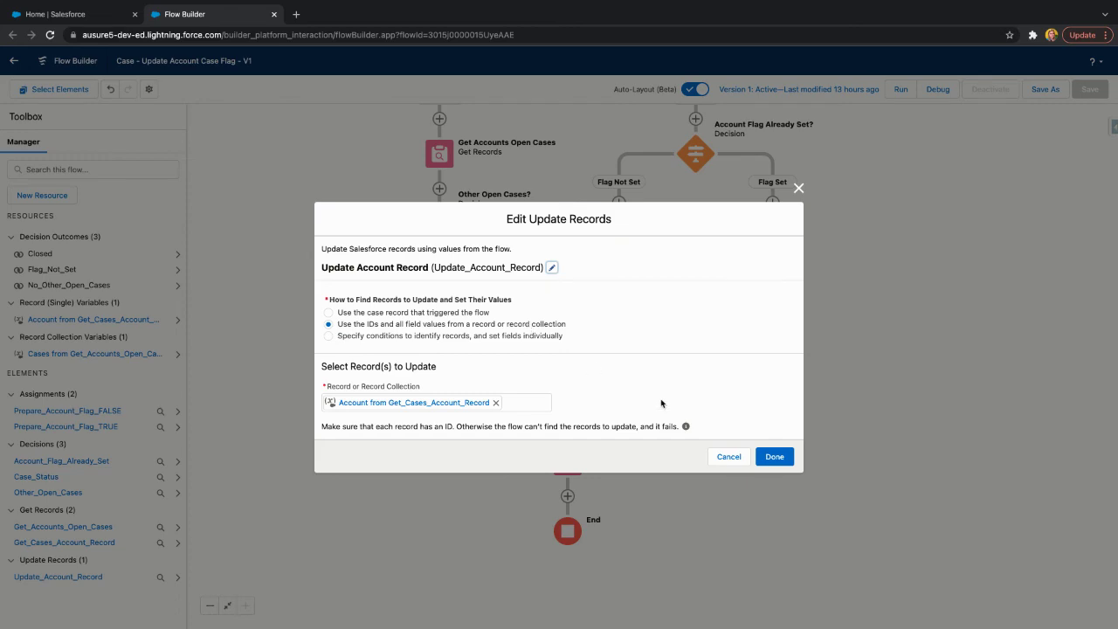
pyautogui.click(724, 458)
pyautogui.click(772, 465)
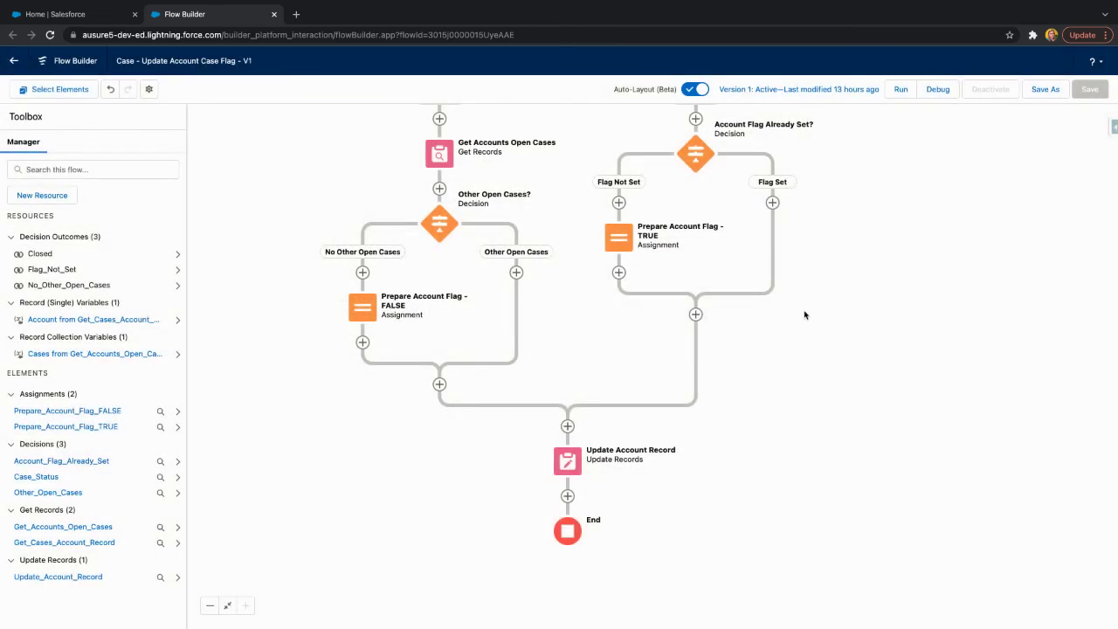
# - Look over the whole flow from its start through both Case Status branches, and switch to the Use Case 2 presentation slide
pyautogui.moveTo(804, 315); pyautogui.dragTo(803, 416)
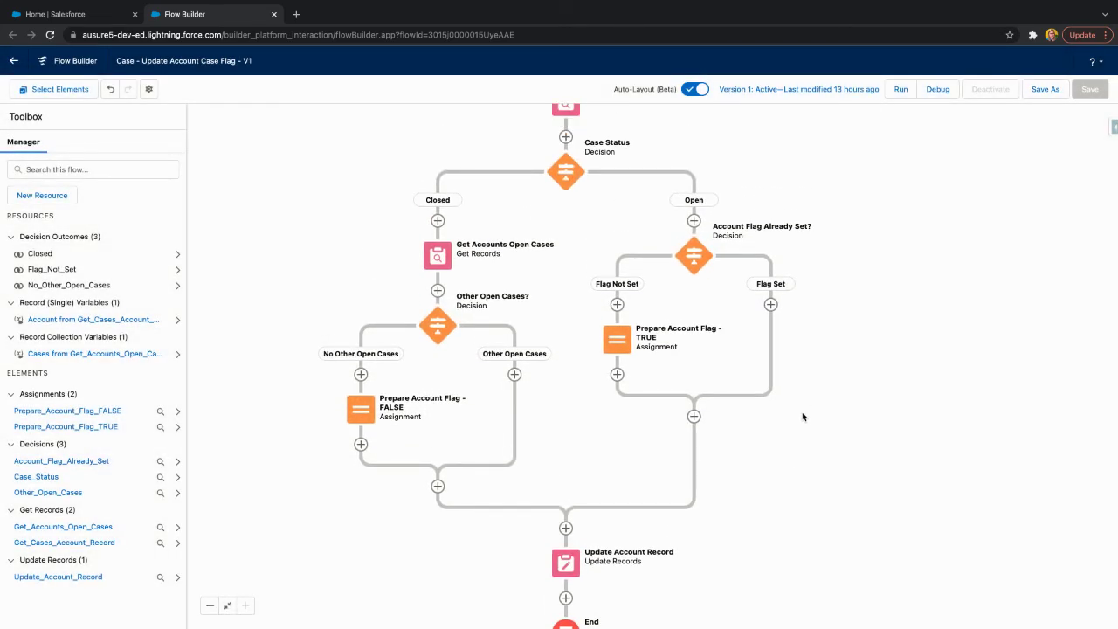
pyautogui.moveTo(867, 323); pyautogui.dragTo(860, 444)
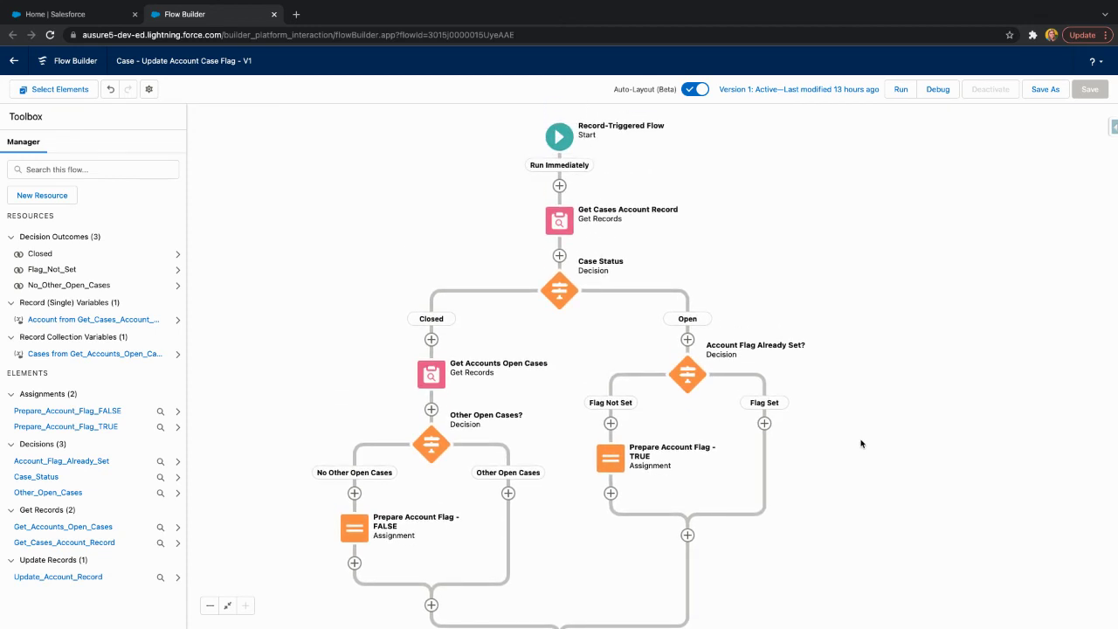
pyautogui.moveTo(861, 444); pyautogui.dragTo(849, 396)
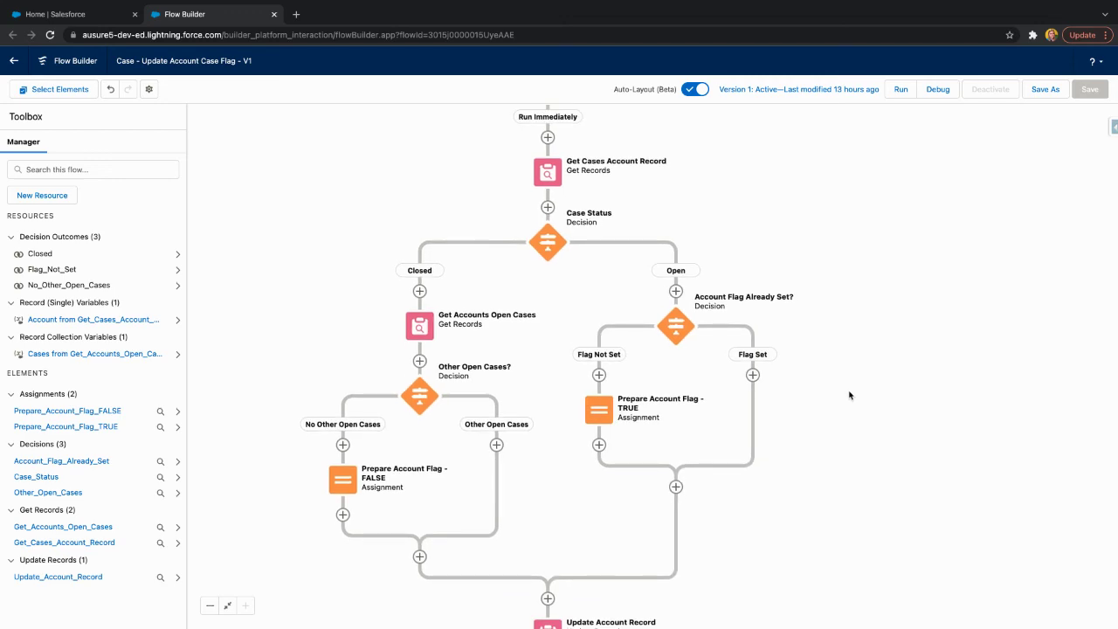
pyautogui.hotkey('ctrl', 'Left')
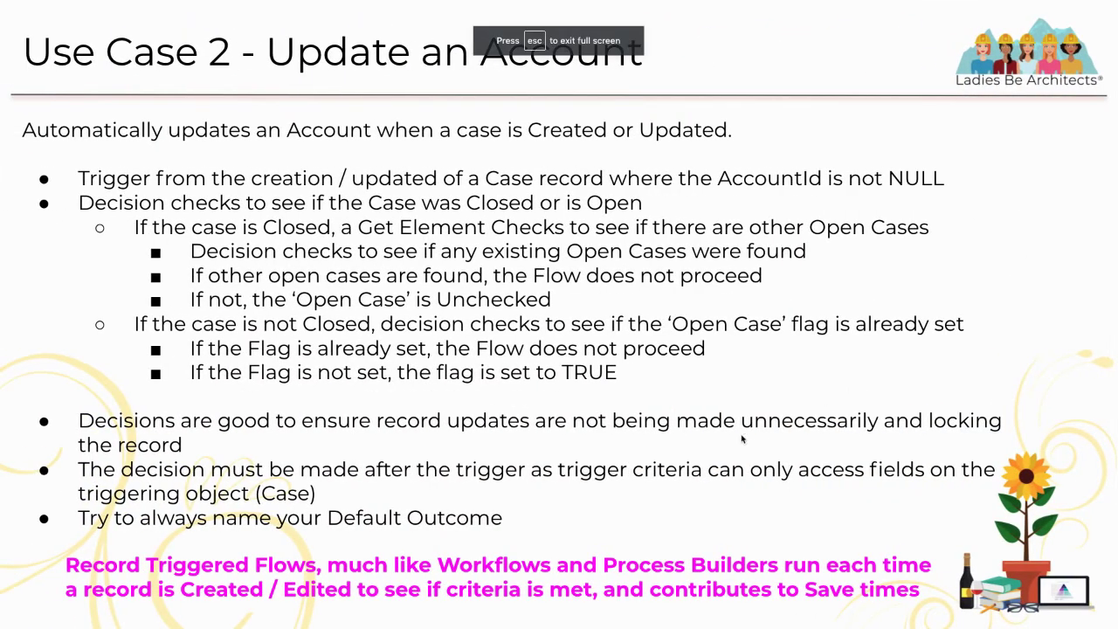